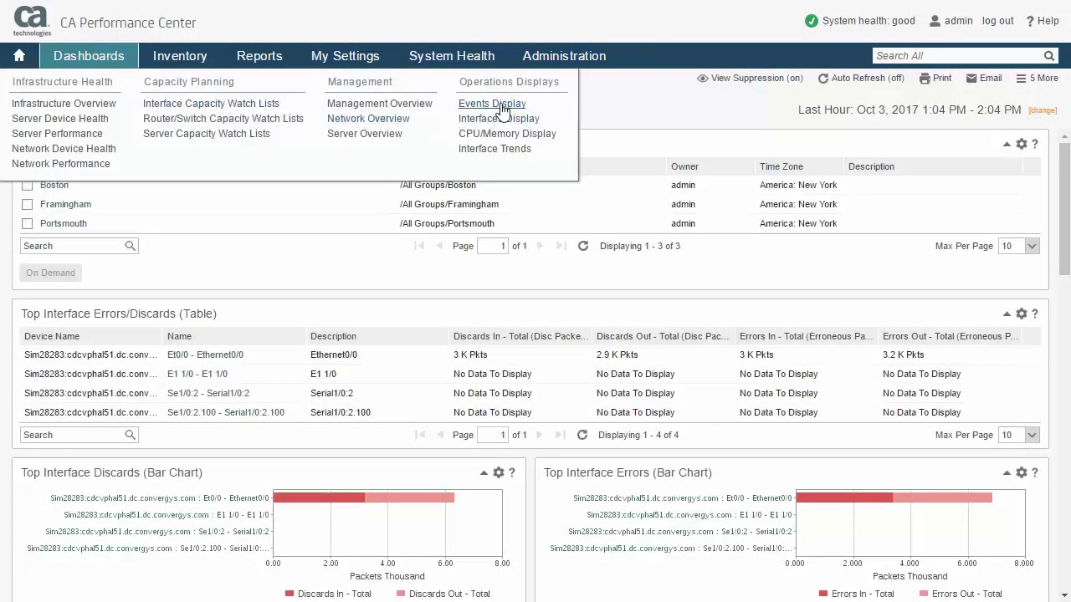
- Filter the Events Display to the Inventory > All Items > Routers group
{"action": "left_click", "coordinate": [502, 107]}
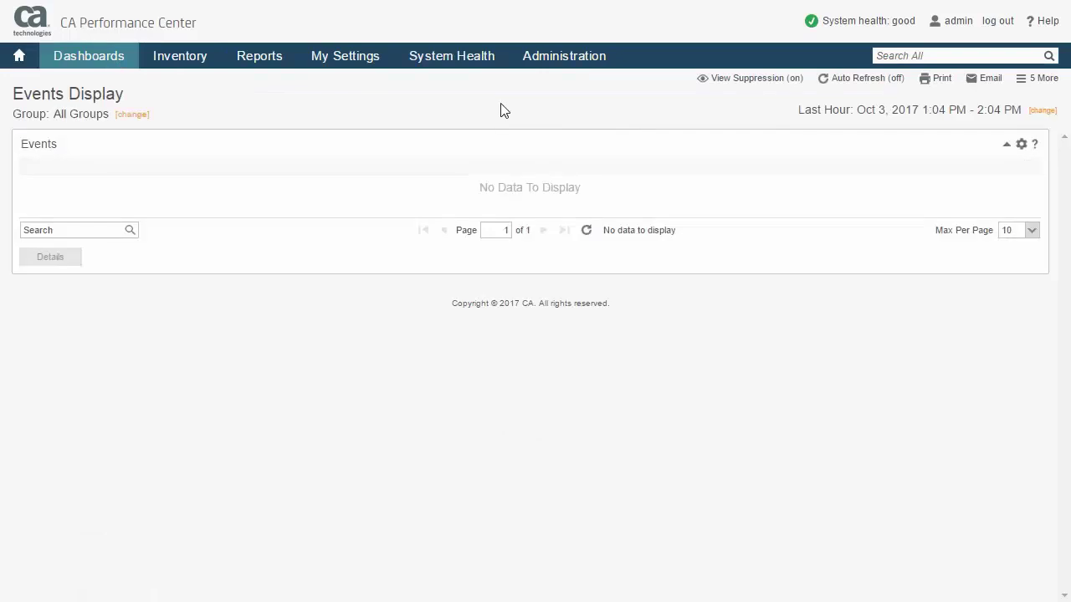
{"action": "left_click", "coordinate": [141, 119]}
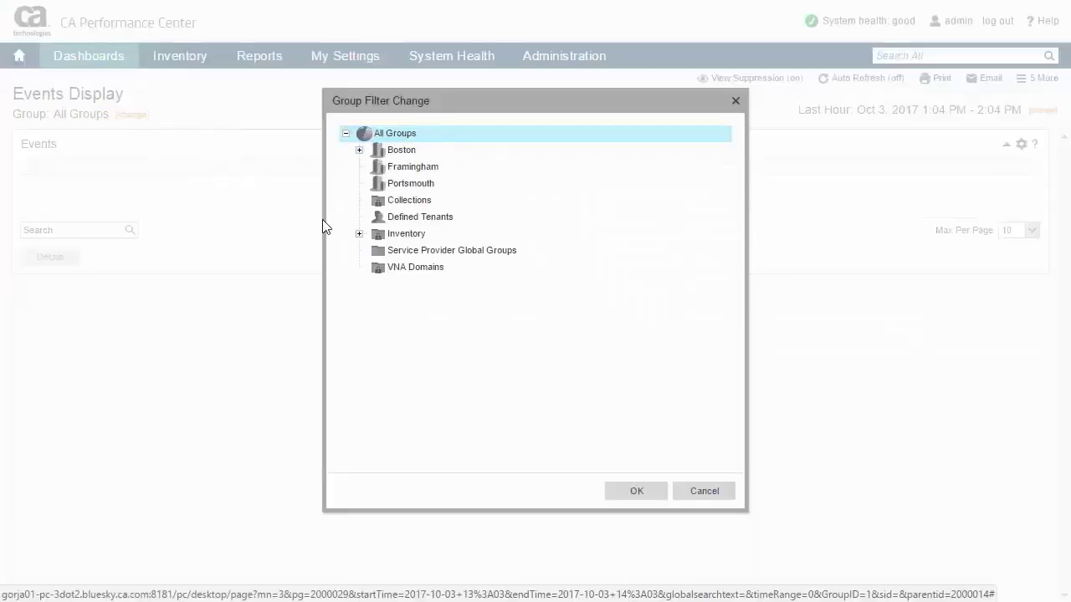
{"action": "left_click", "coordinate": [359, 234]}
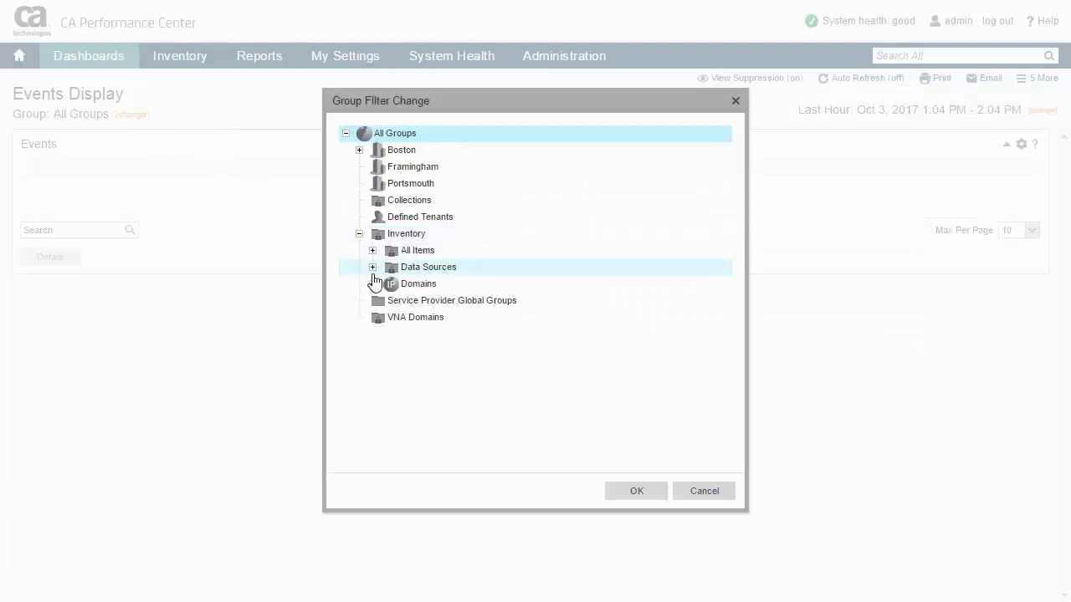
{"action": "left_click", "coordinate": [373, 251]}
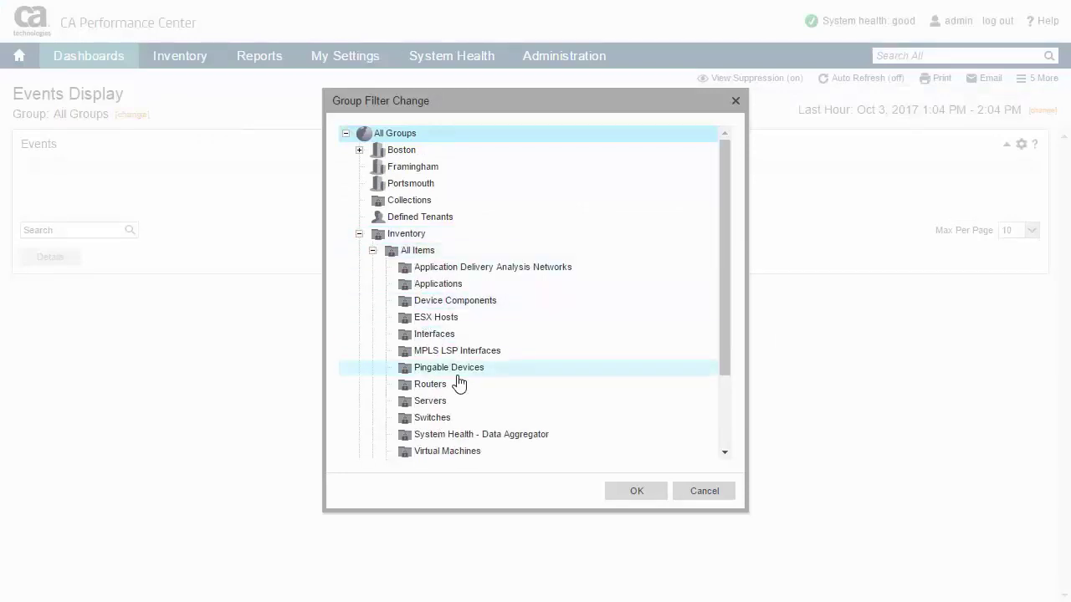
{"action": "left_click", "coordinate": [440, 385]}
{"action": "left_click", "coordinate": [636, 493]}
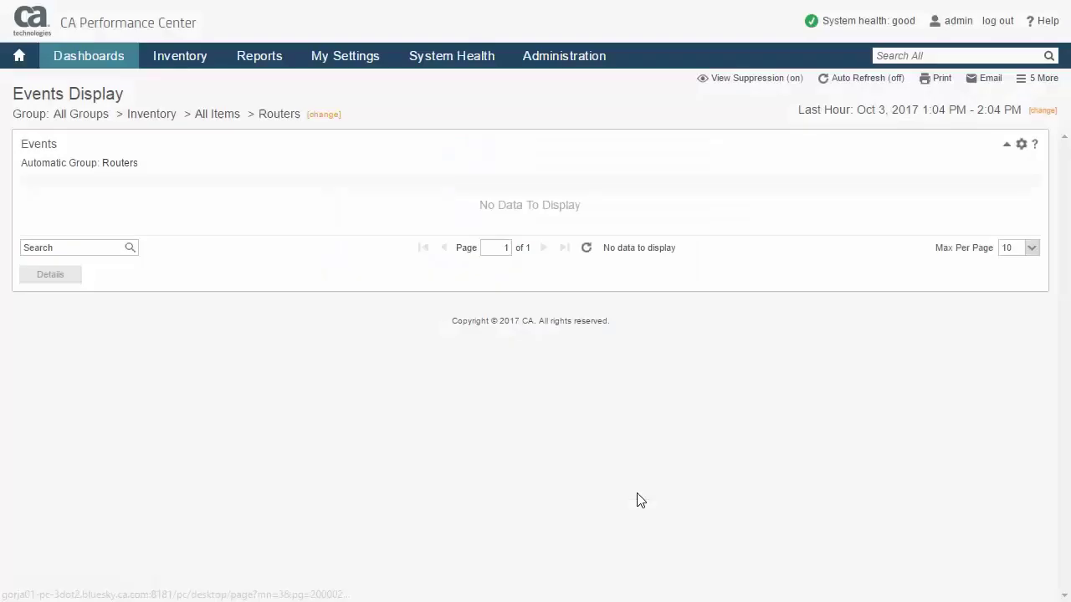
- Set the time range to Last 7 Days and page forward to page 3
{"action": "left_click", "coordinate": [1043, 111]}
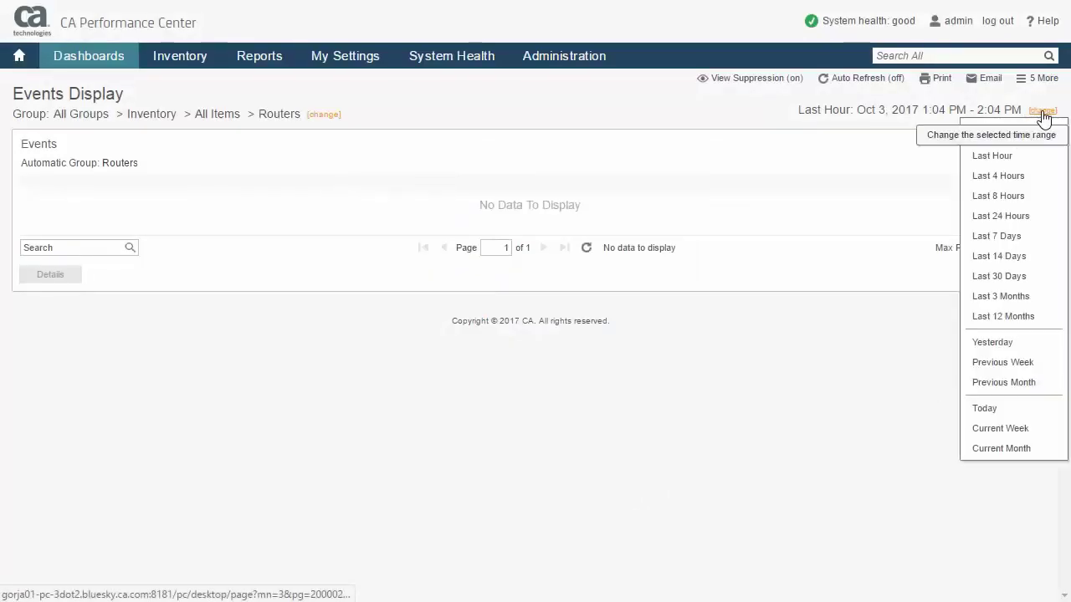
{"action": "left_click", "coordinate": [990, 236]}
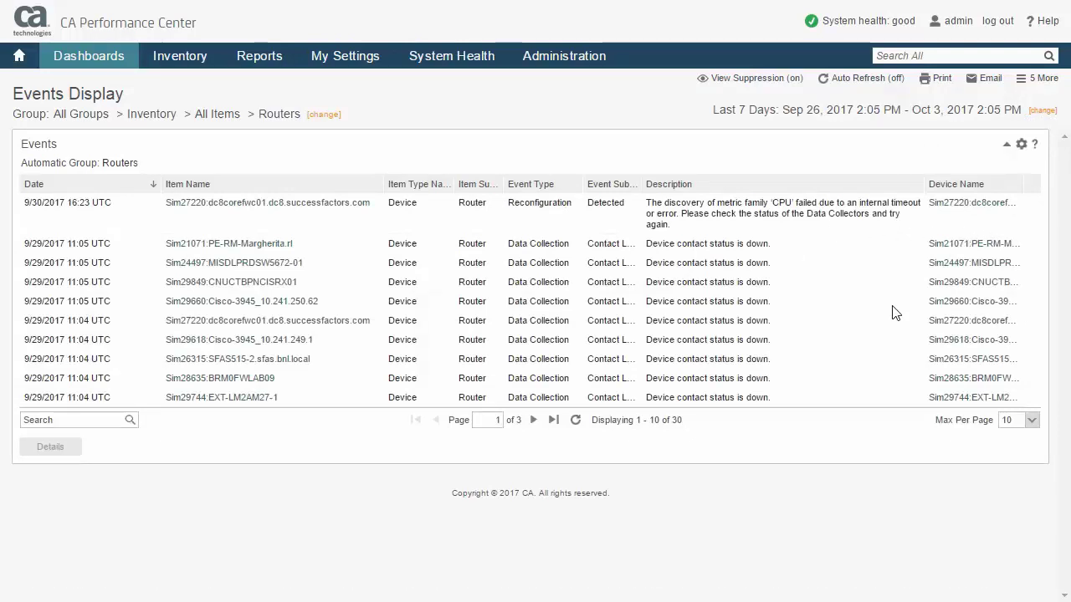
{"action": "left_click", "coordinate": [533, 422]}
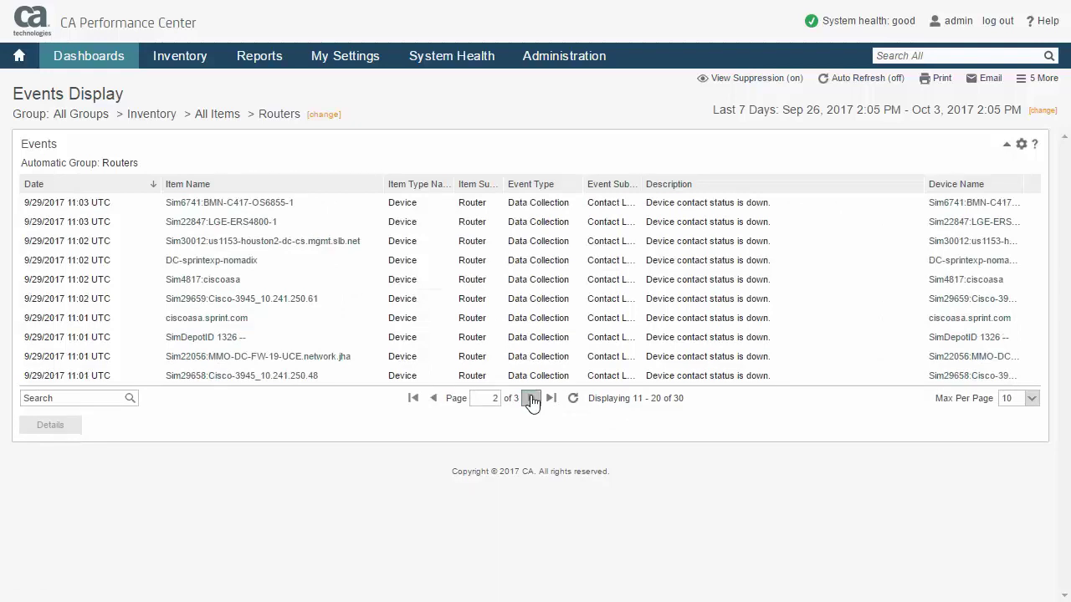
{"action": "left_click", "coordinate": [532, 399]}
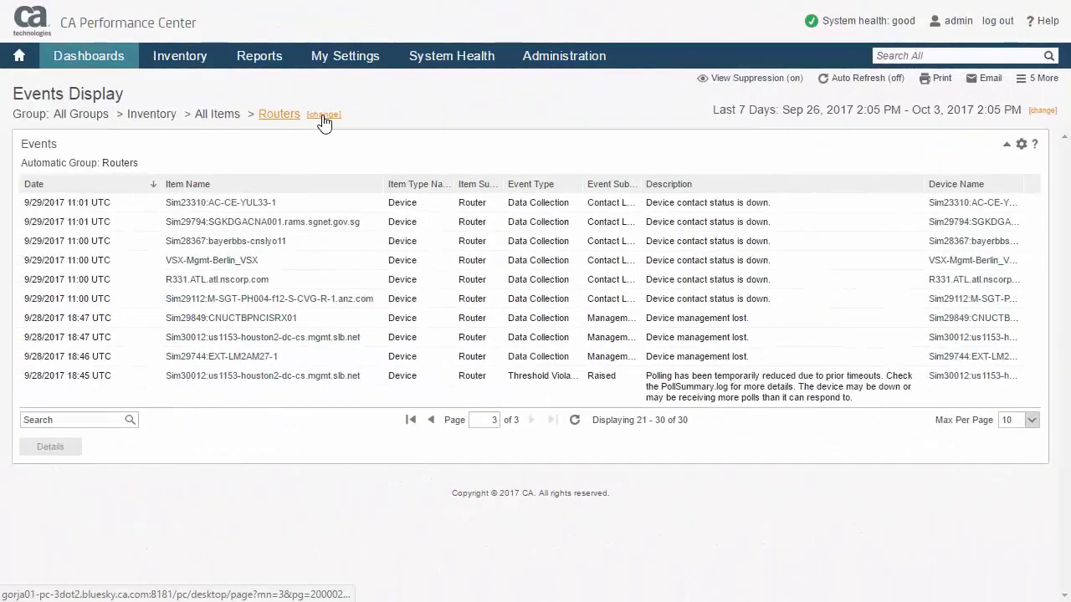
- Filter the events to the System Health - Data Aggregator group
{"action": "left_click", "coordinate": [320, 116]}
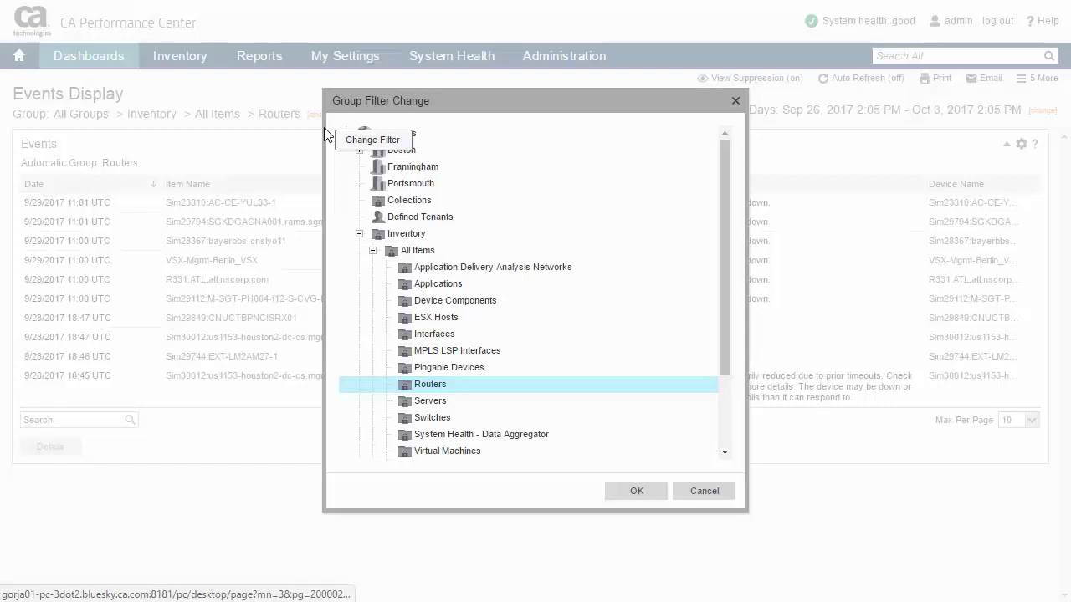
{"action": "left_click", "coordinate": [471, 435]}
{"action": "left_click", "coordinate": [629, 492]}
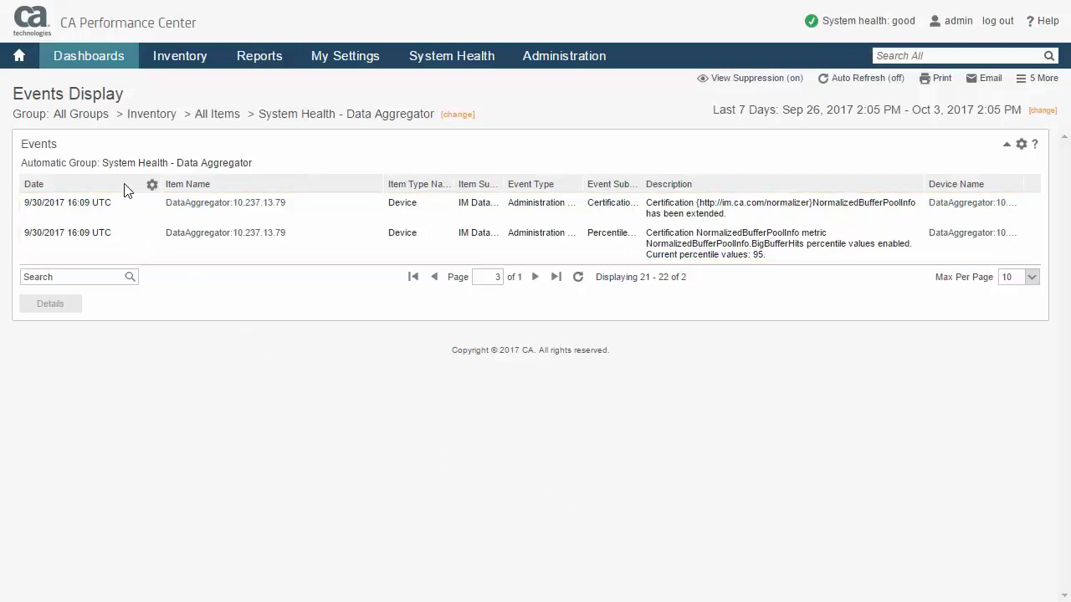
- Switch back to All Groups and move to the next page of events
{"action": "left_click", "coordinate": [96, 117]}
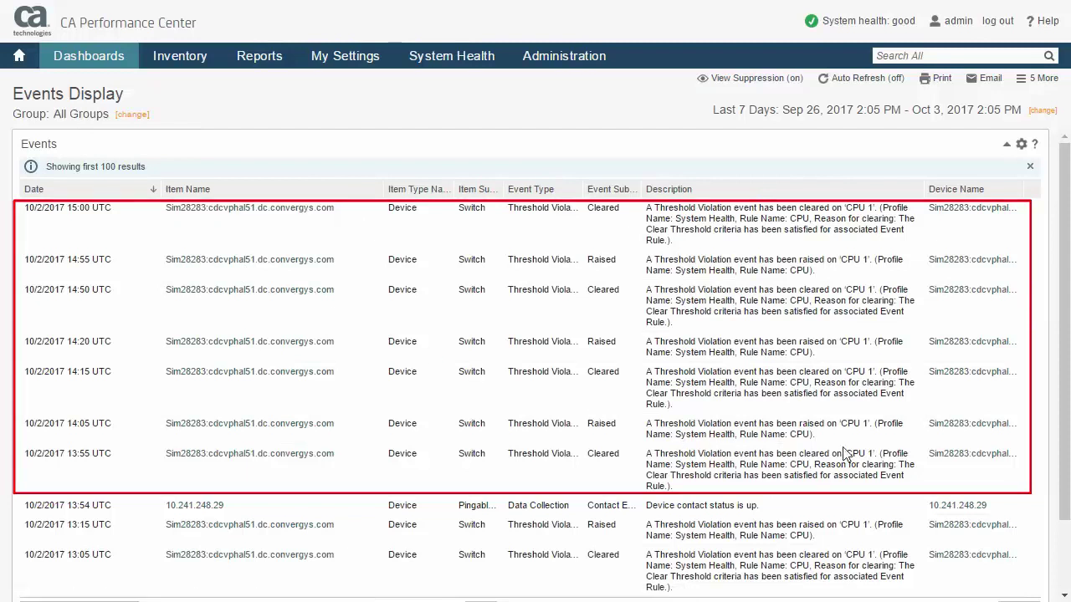
{"action": "mouse_move", "coordinate": [1065, 435]}
{"action": "left_mouse_down"}
{"action": "mouse_move", "coordinate": [1067, 480]}
{"action": "mouse_move", "coordinate": [1067, 447]}
{"action": "left_mouse_up"}
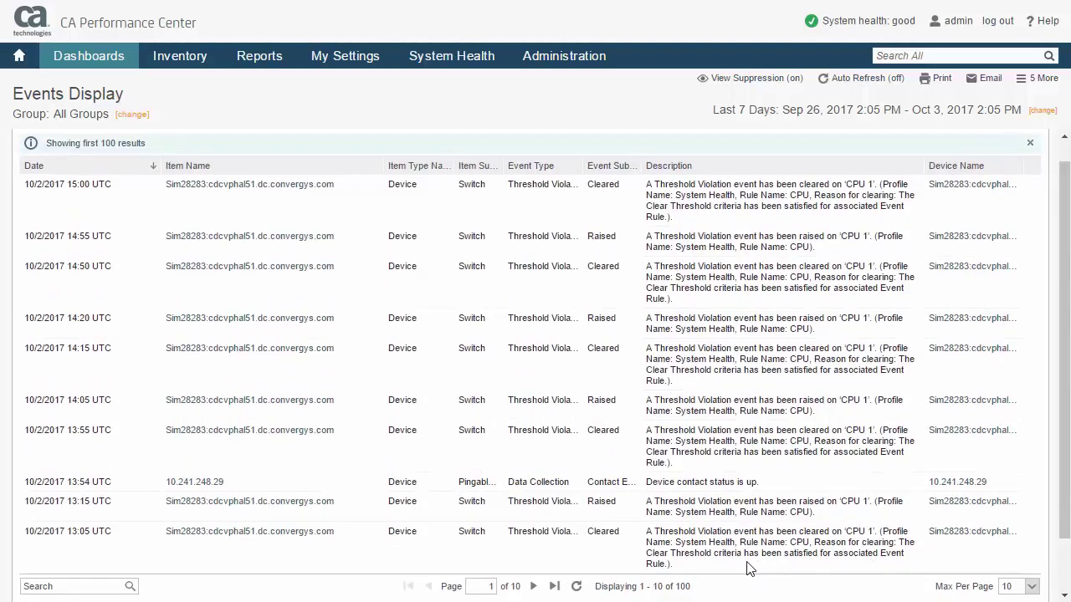
{"action": "left_click", "coordinate": [534, 586]}
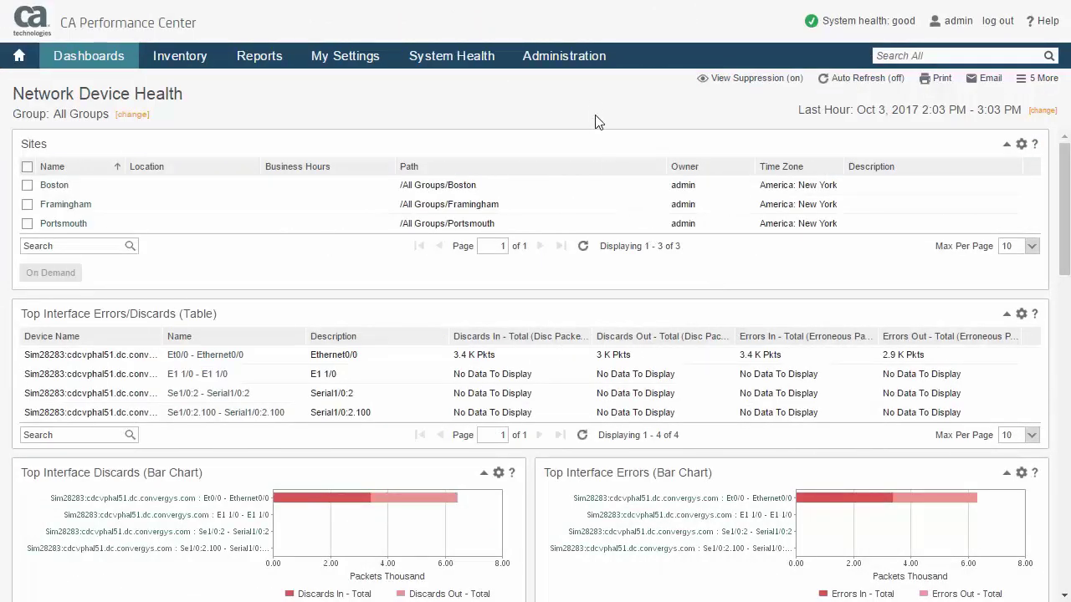
- In Monitoring Profiles, select Router with Thresholds and view its event rules
{"action": "mouse_move", "coordinate": [581, 66]}
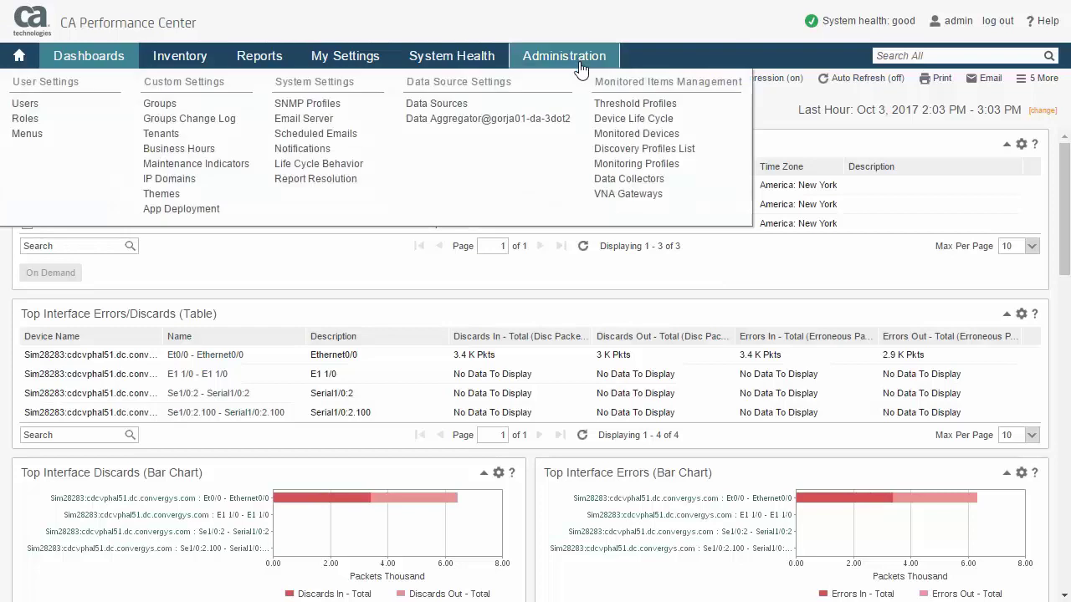
{"action": "left_click", "coordinate": [616, 165]}
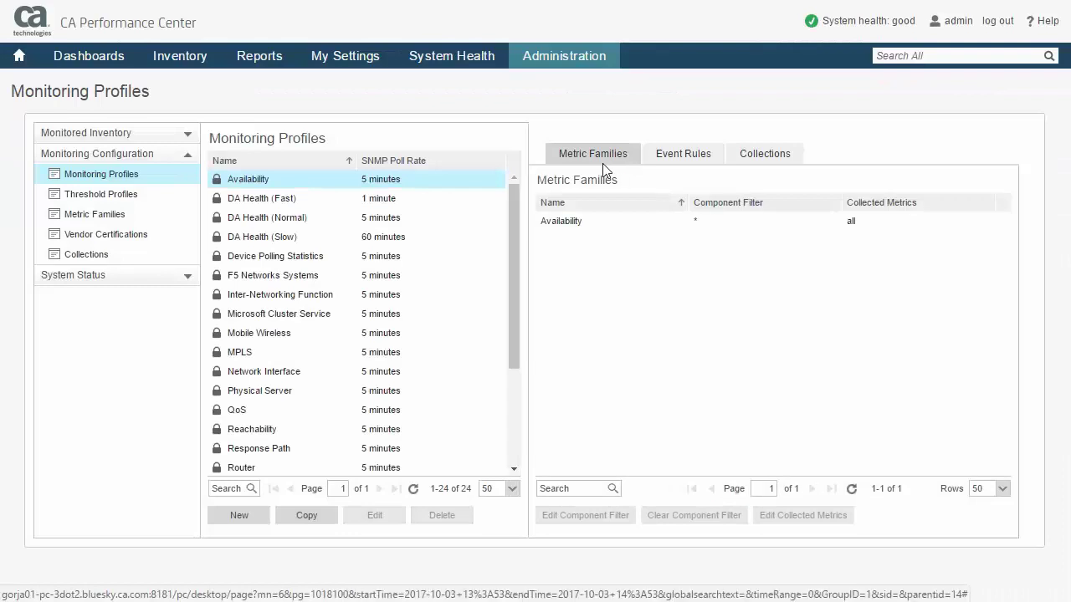
{"action": "left_click_drag", "start_coordinate": [511, 205], "coordinate": [509, 308]}
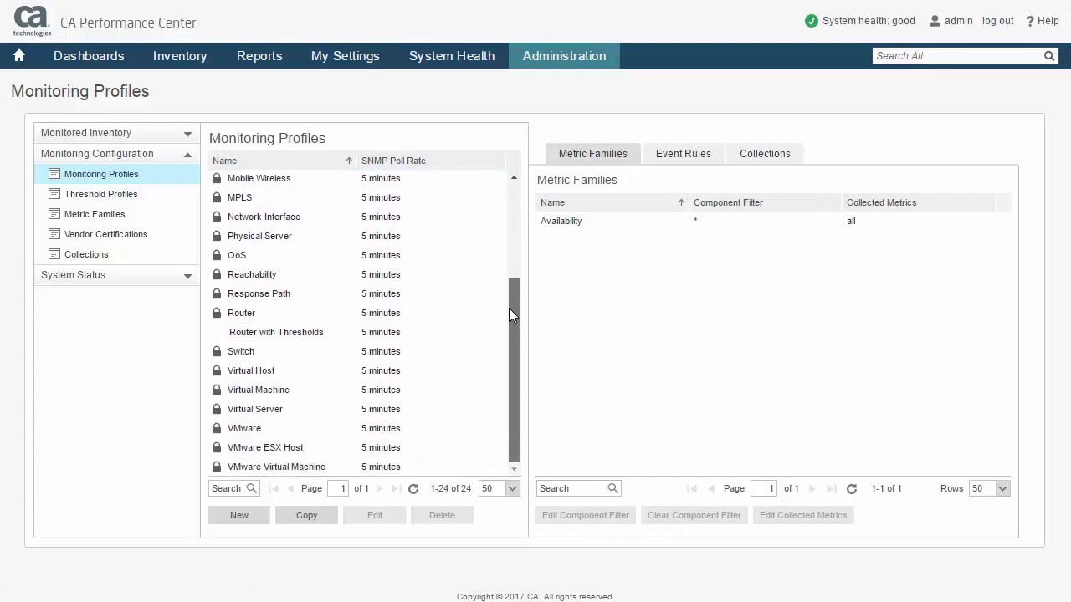
{"action": "left_click", "coordinate": [296, 339]}
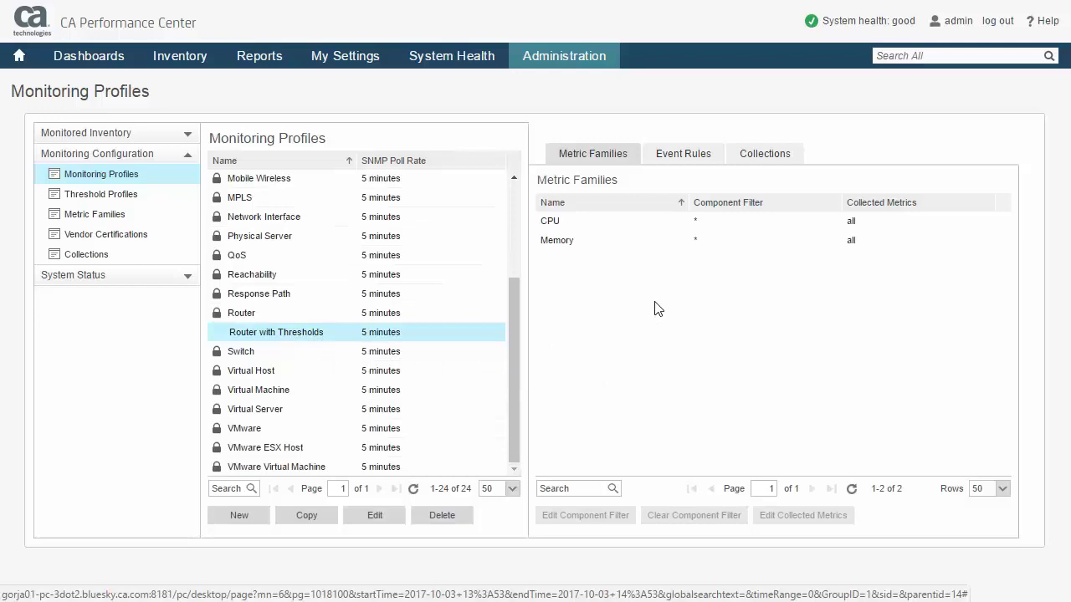
{"action": "left_click", "coordinate": [686, 161]}
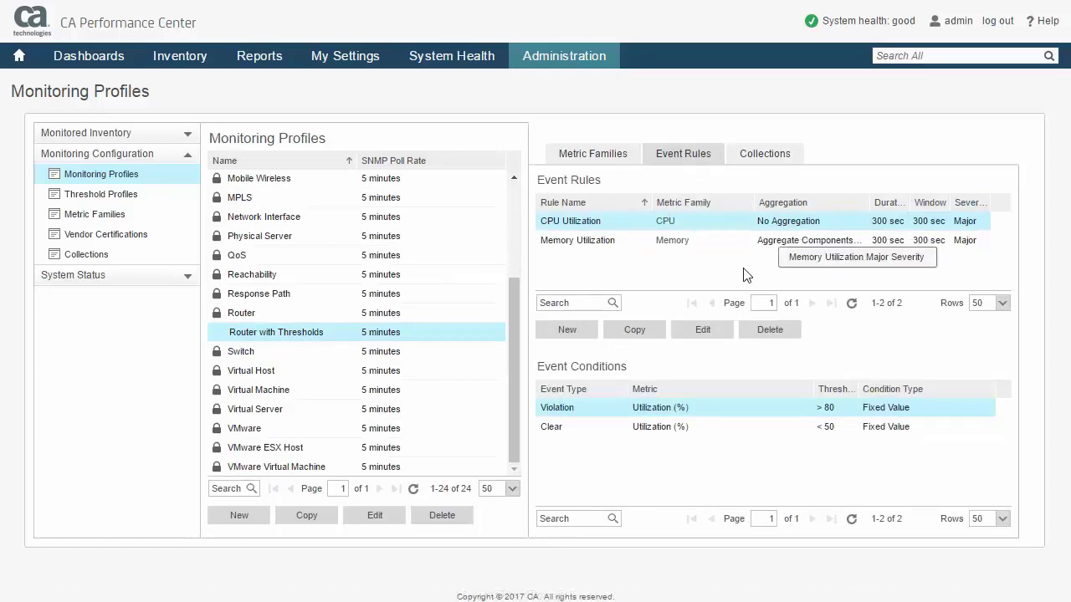
- Review the CPU and Memory Utilization rules without changes, then view the profile's collections
{"action": "left_click", "coordinate": [702, 331]}
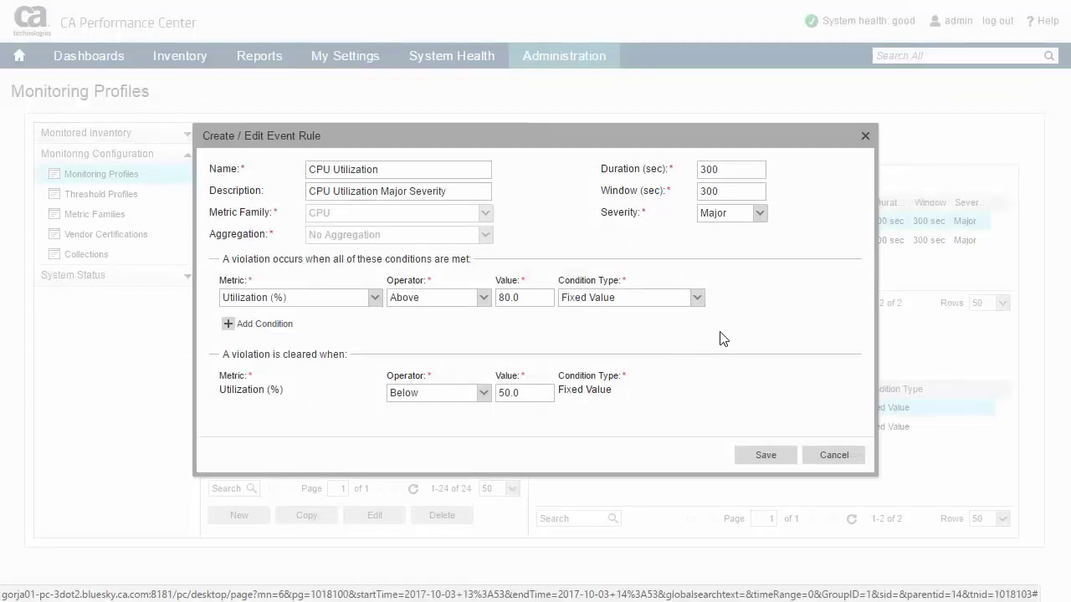
{"action": "left_click", "coordinate": [833, 455]}
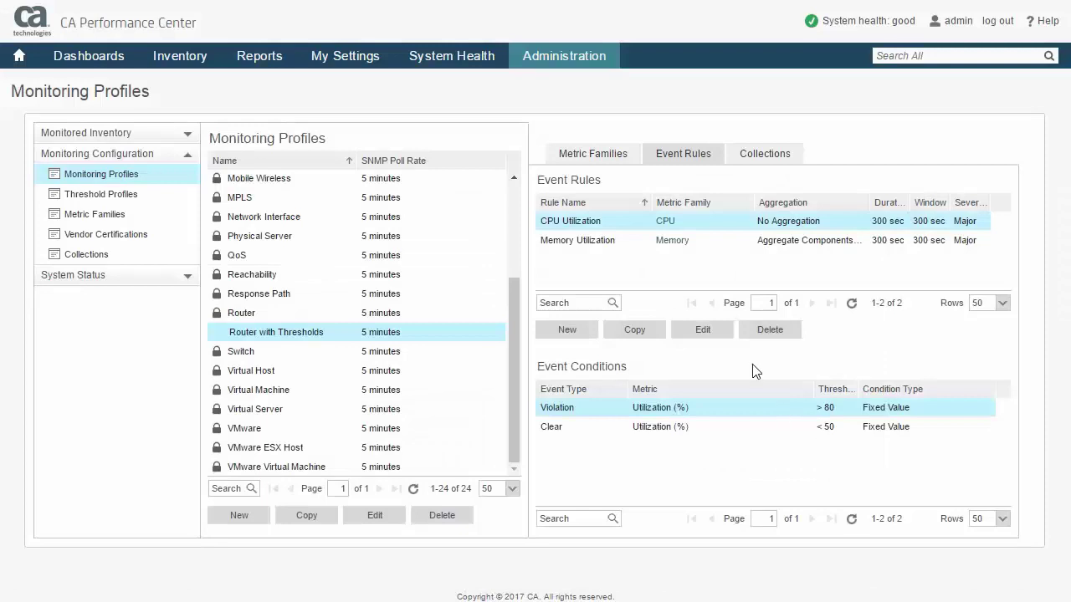
{"action": "left_click", "coordinate": [778, 249]}
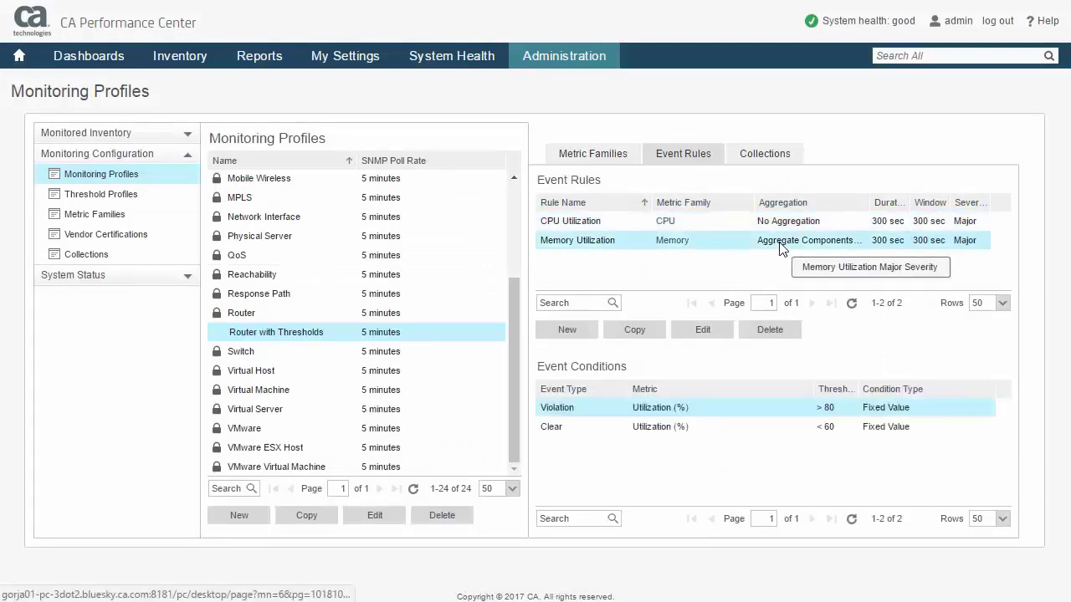
{"action": "left_click", "coordinate": [703, 330]}
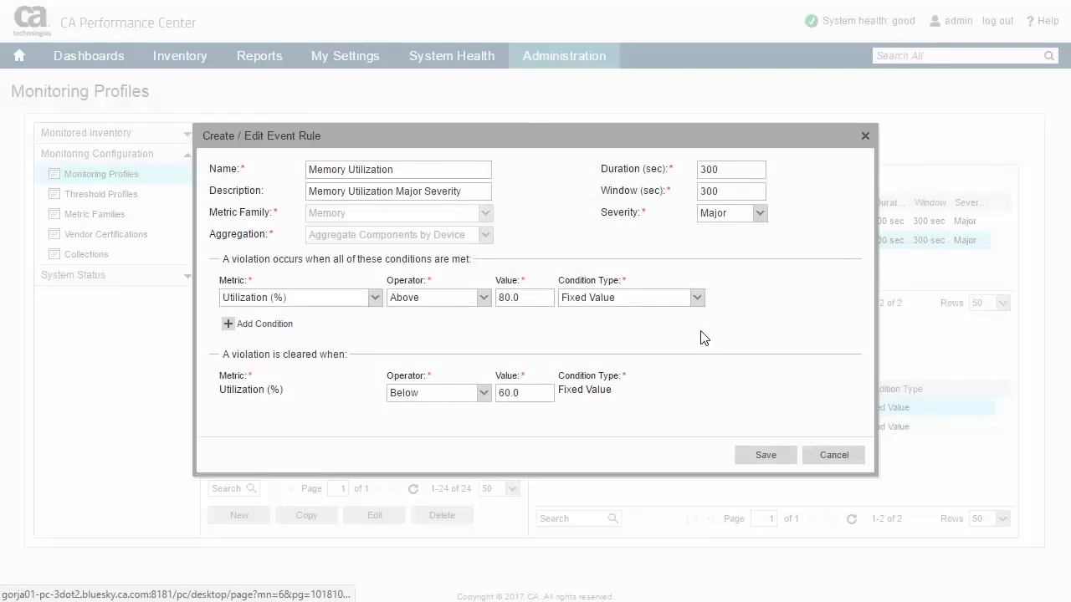
{"action": "left_click", "coordinate": [824, 456]}
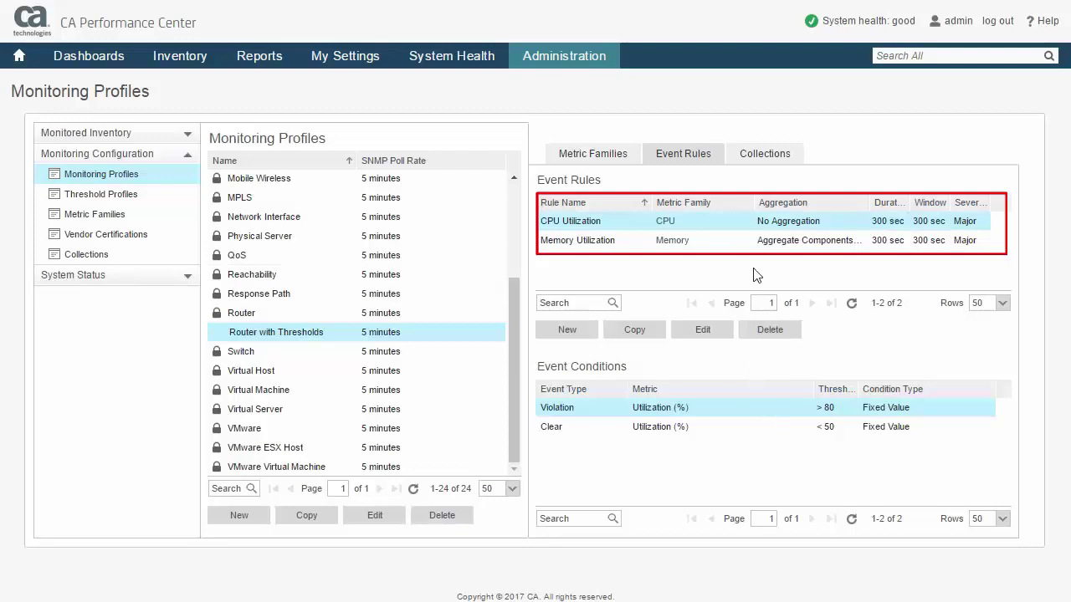
{"action": "left_click", "coordinate": [770, 157]}
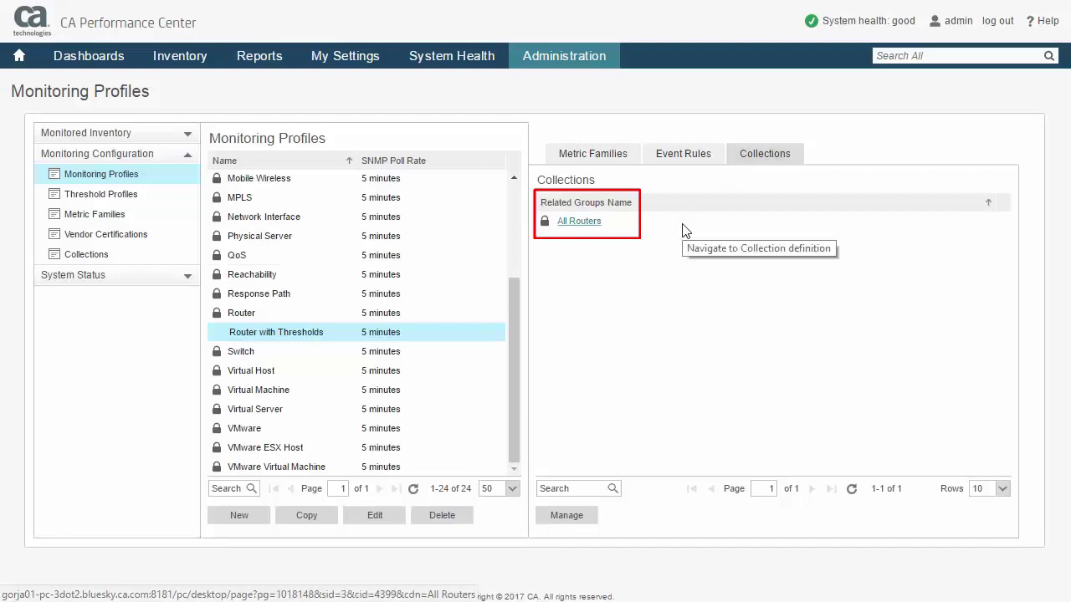
- Check Router with Thresholds' collection assignments without changes and return to its event rules
{"action": "left_click", "coordinate": [566, 515]}
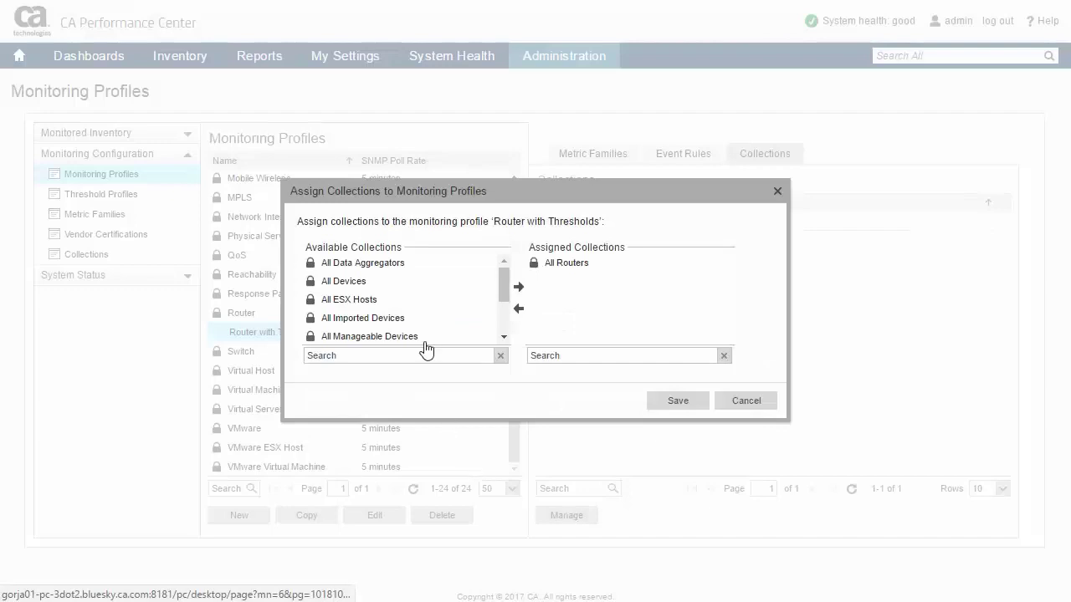
{"action": "mouse_move", "coordinate": [507, 285]}
{"action": "left_mouse_down"}
{"action": "mouse_move", "coordinate": [504, 324]}
{"action": "mouse_move", "coordinate": [509, 269]}
{"action": "left_mouse_up"}
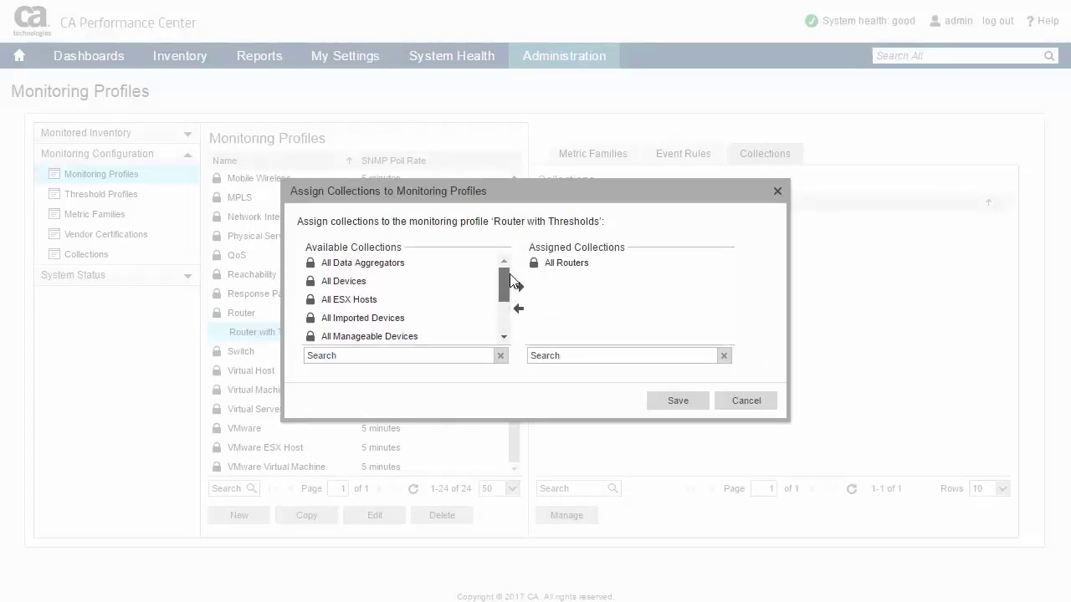
{"action": "left_click", "coordinate": [749, 404]}
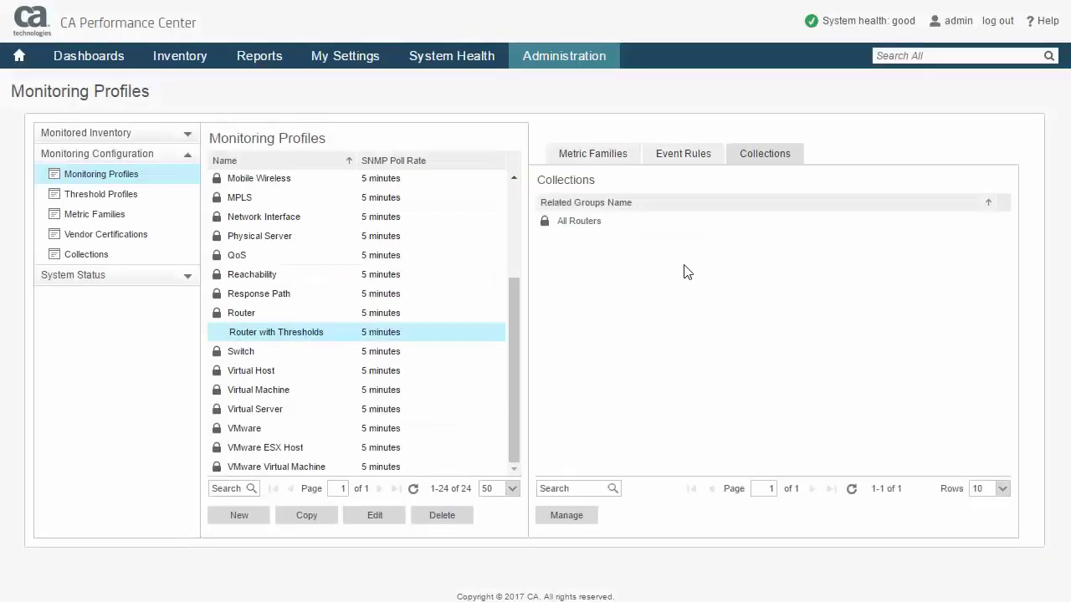
{"action": "left_click", "coordinate": [685, 159]}
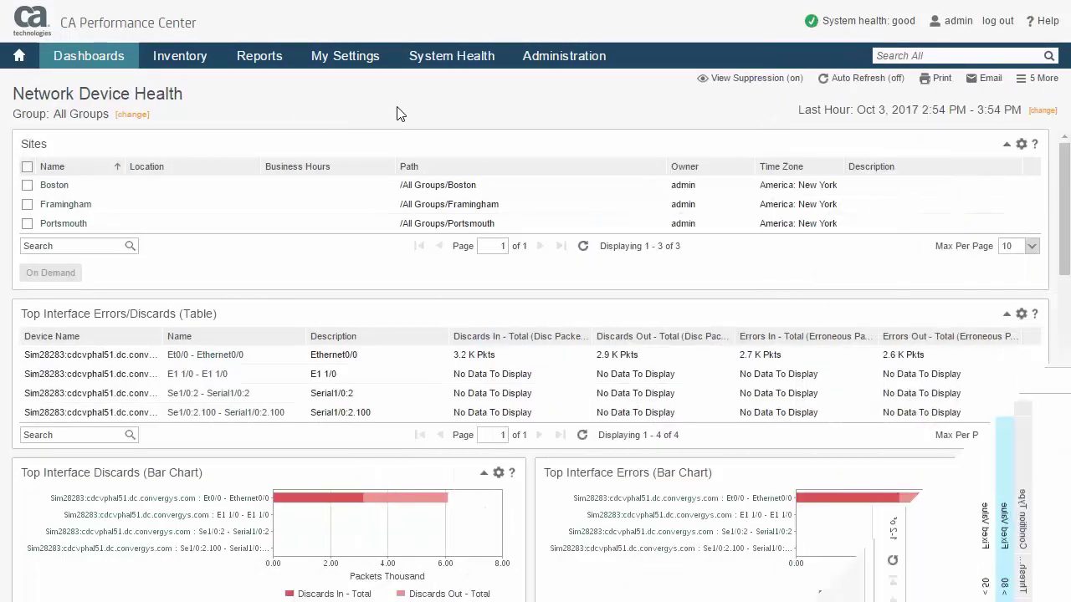
- Open the System Health threshold profile under Infrastructure Devices for editing
{"action": "mouse_move", "coordinate": [553, 71]}
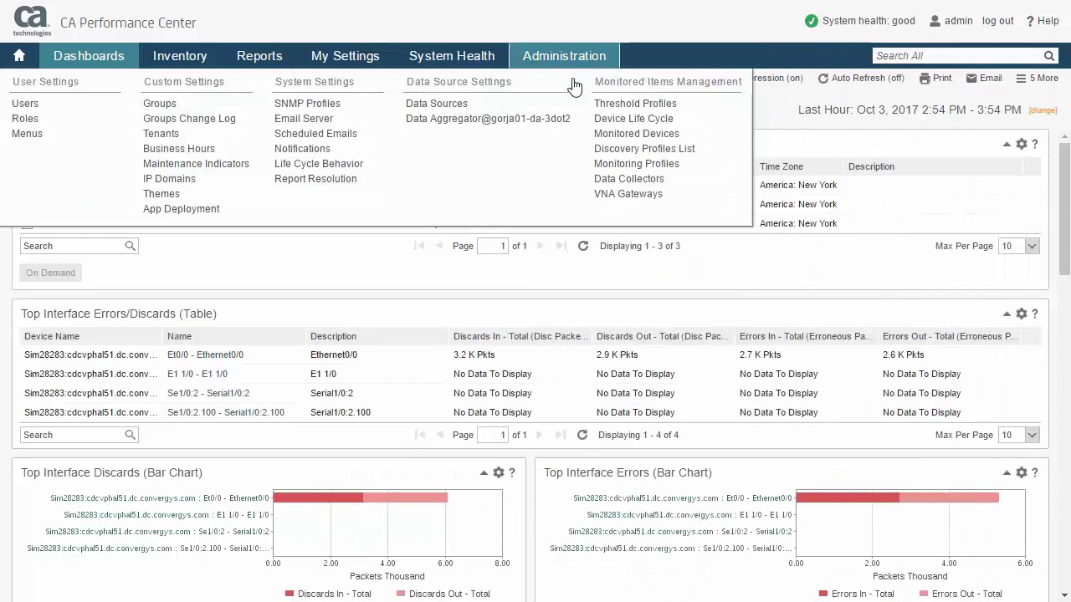
{"action": "left_click", "coordinate": [615, 107]}
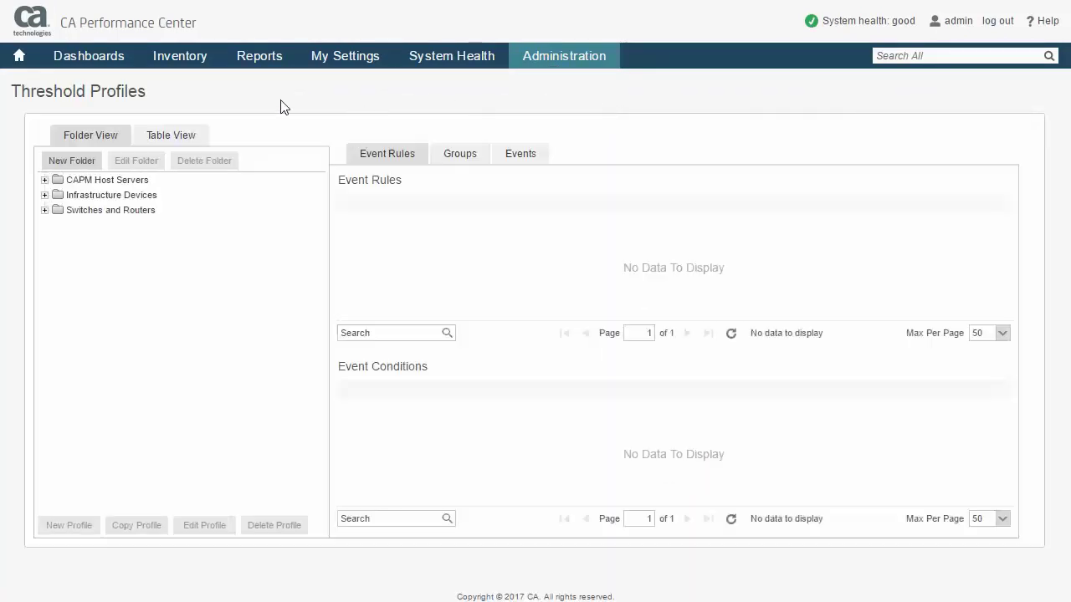
{"action": "left_click", "coordinate": [44, 196]}
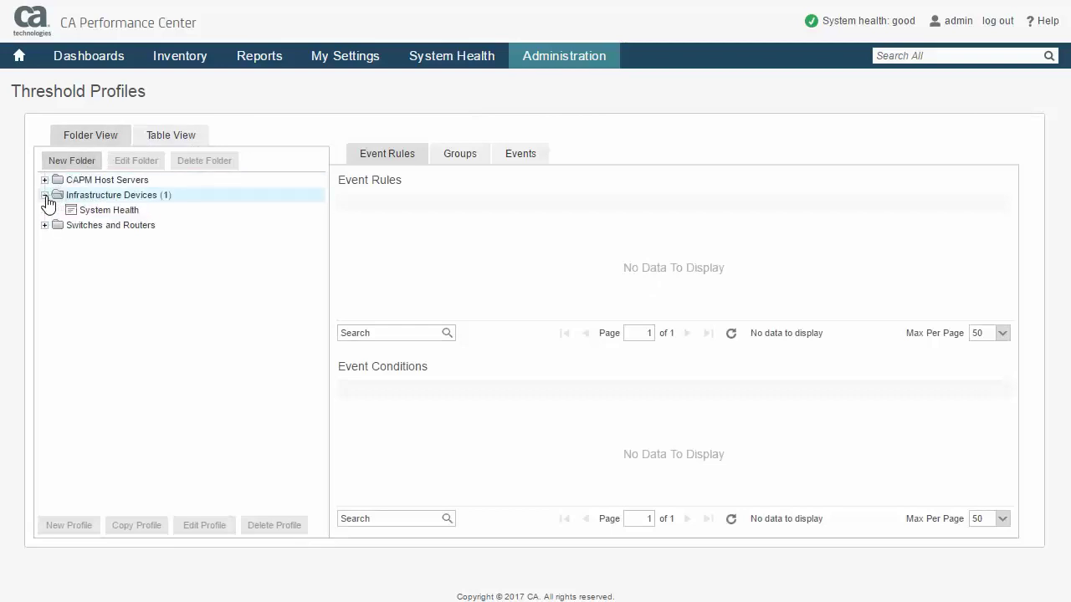
{"action": "left_click", "coordinate": [109, 215]}
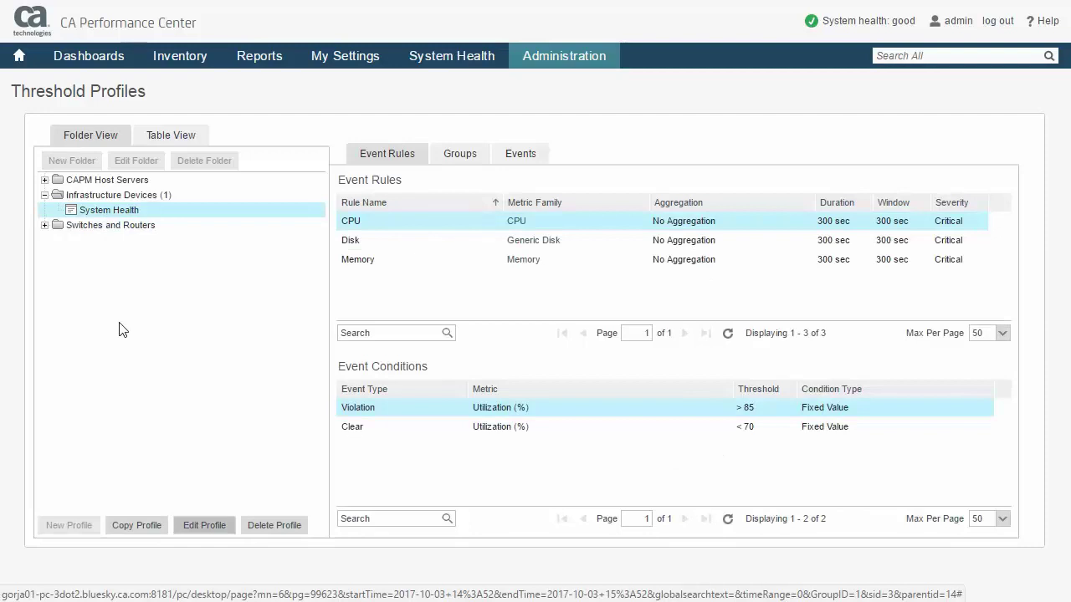
{"action": "left_click", "coordinate": [205, 527]}
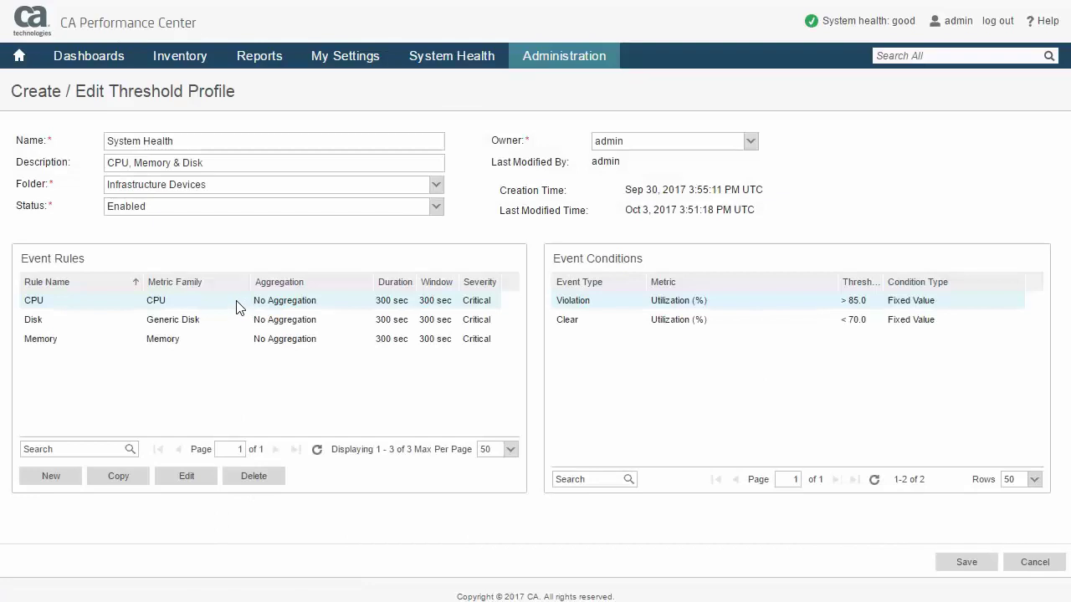
- Change the CPU rule's clear value from 70 to 75 and save it
{"action": "left_click", "coordinate": [193, 481]}
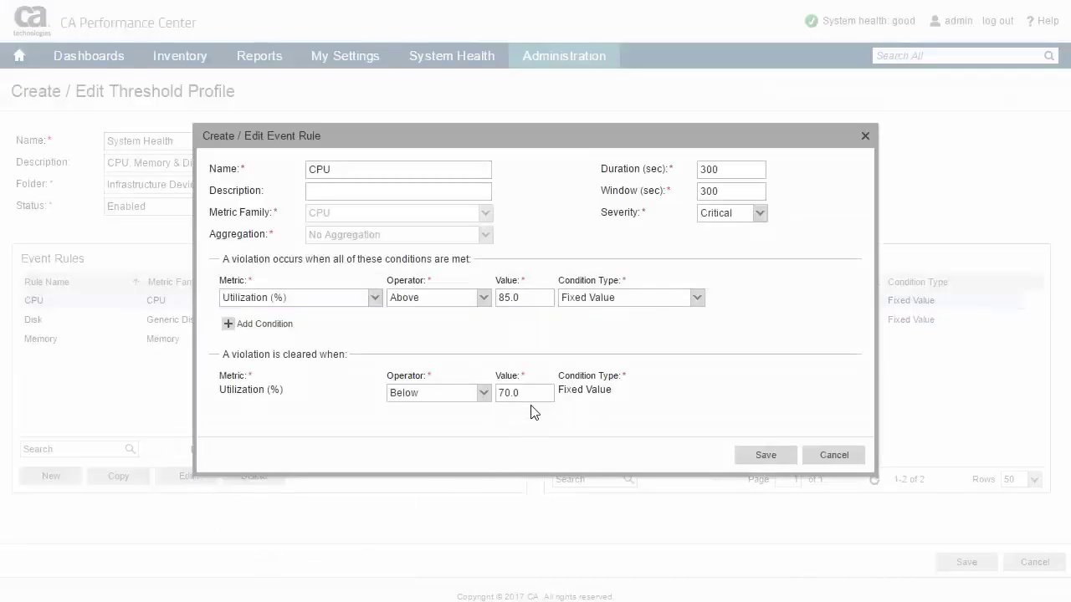
{"action": "double_click", "coordinate": [512, 393]}
{"action": "type", "text": "75"}
{"action": "left_click", "coordinate": [757, 460]}
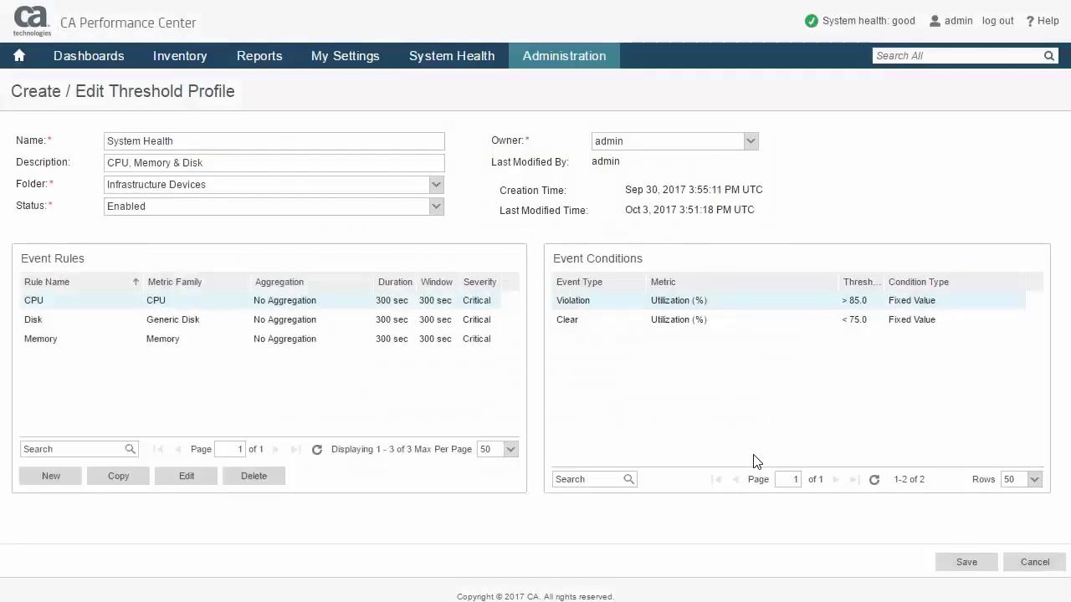
- Set the Disk rule's clear value to 75 and save it
{"action": "left_click", "coordinate": [320, 325]}
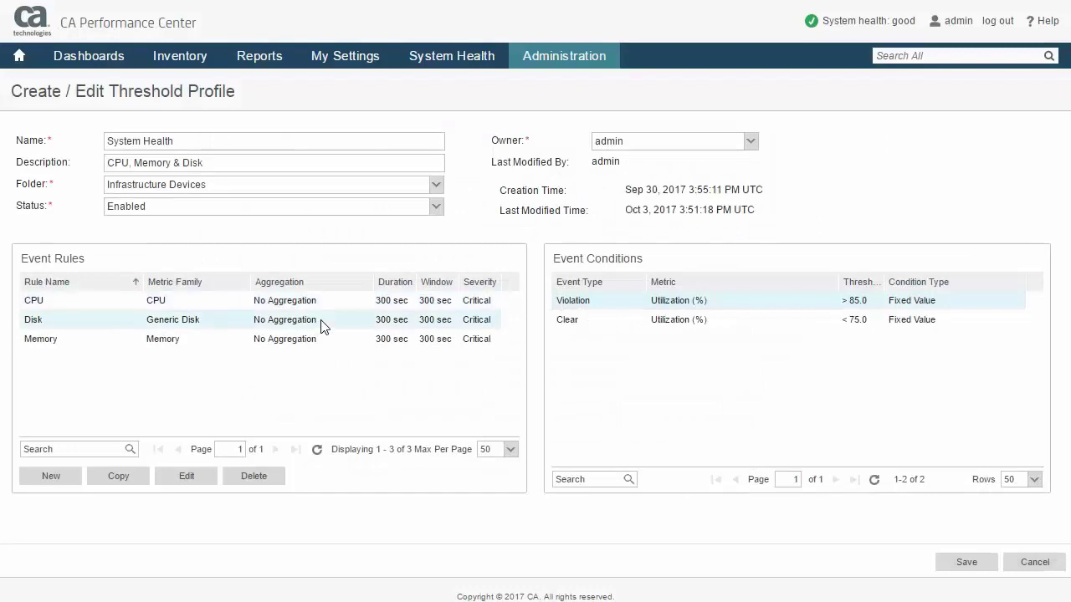
{"action": "left_click", "coordinate": [189, 477]}
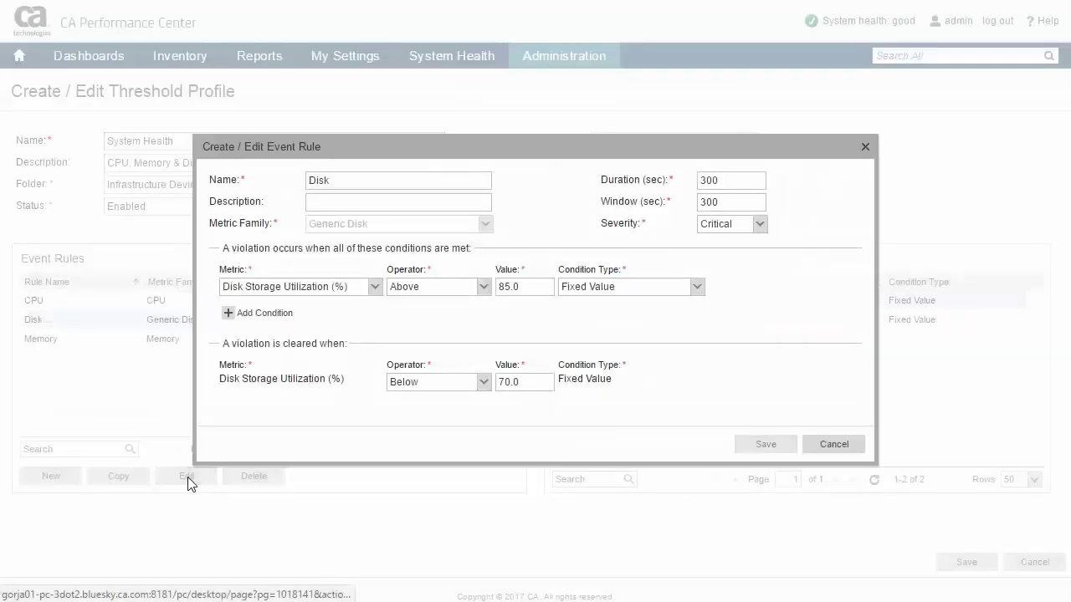
{"action": "left_click_drag", "start_coordinate": [528, 385], "coordinate": [499, 382]}
{"action": "type", "text": "75"}
{"action": "left_click", "coordinate": [763, 448]}
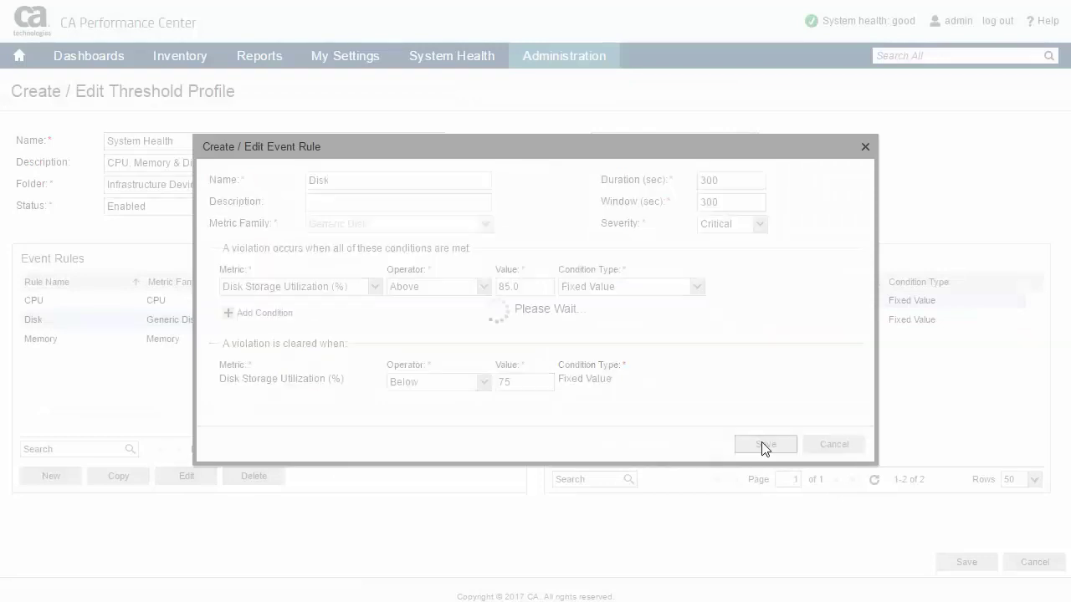
- Set the Memory rule's clear value to 75 and save it
{"action": "left_click", "coordinate": [326, 343]}
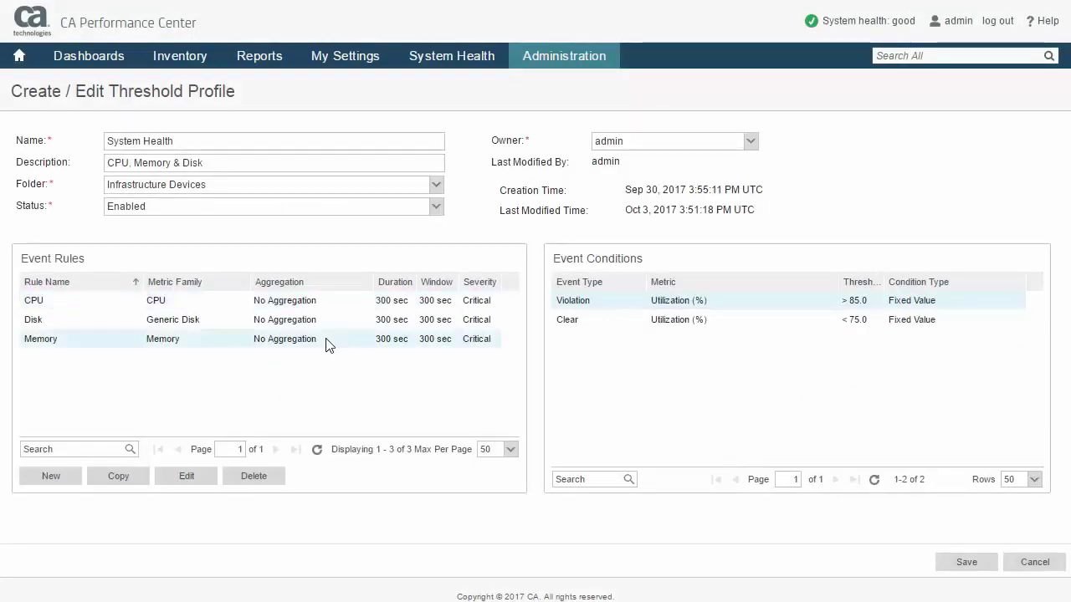
{"action": "left_click", "coordinate": [195, 483]}
{"action": "left_click_drag", "start_coordinate": [535, 394], "coordinate": [502, 394]}
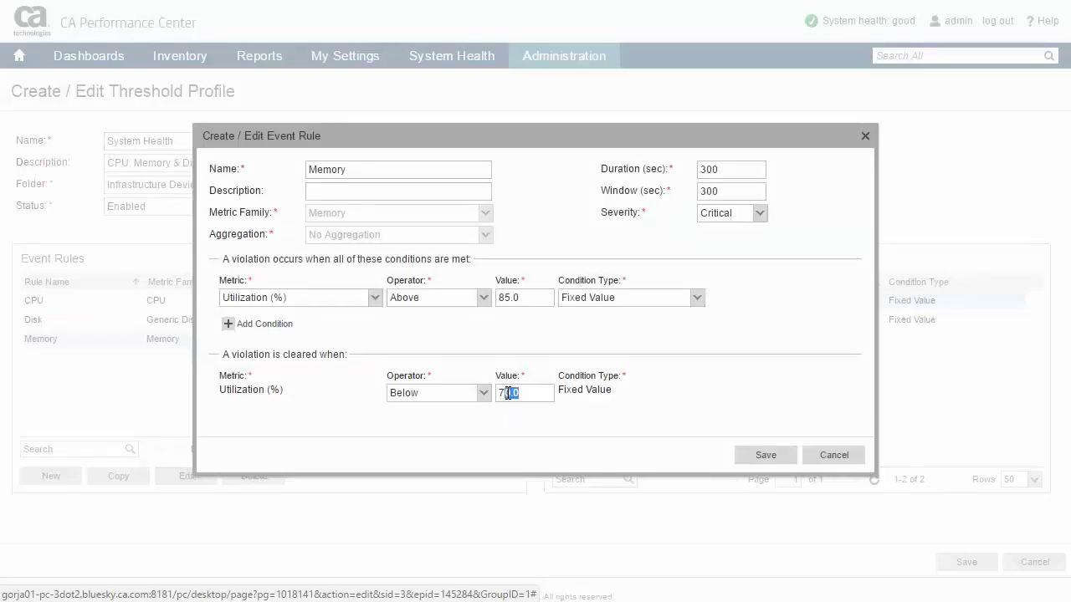
{"action": "type", "text": "75"}
{"action": "left_click", "coordinate": [771, 460]}
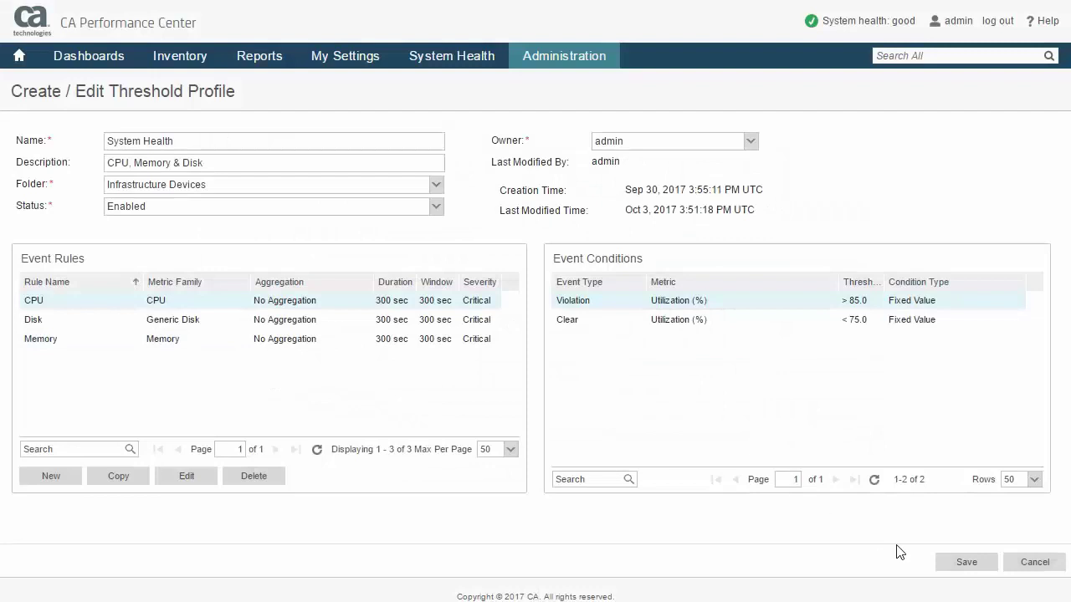
- Save the System Health profile, expand all profile folders, and check Interface Utilization's groups
{"action": "left_click", "coordinate": [967, 563]}
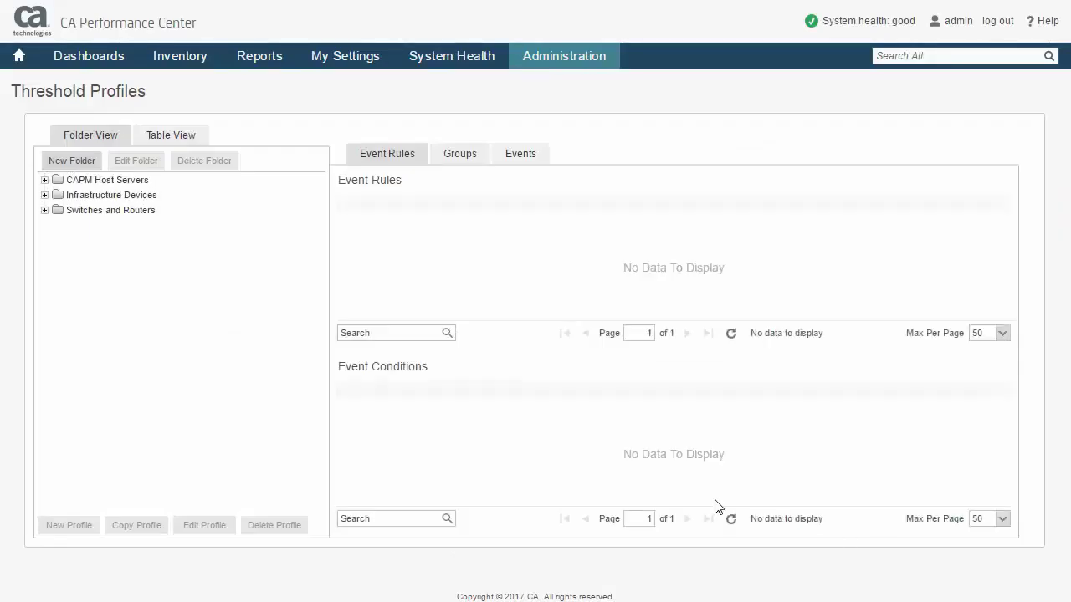
{"action": "left_click", "coordinate": [45, 181]}
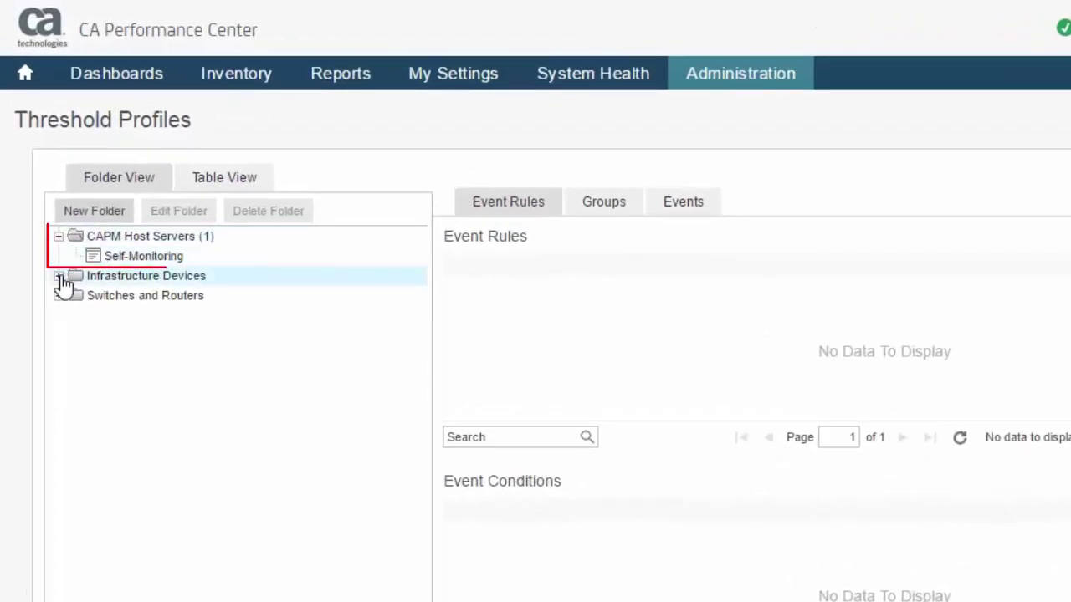
{"action": "left_click", "coordinate": [59, 278]}
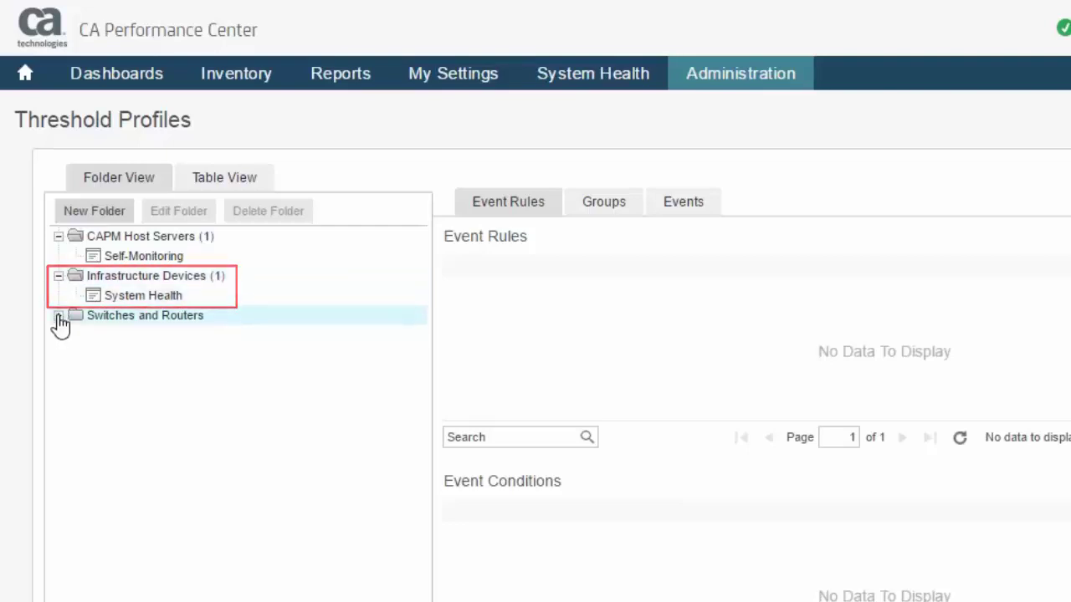
{"action": "left_click", "coordinate": [59, 317]}
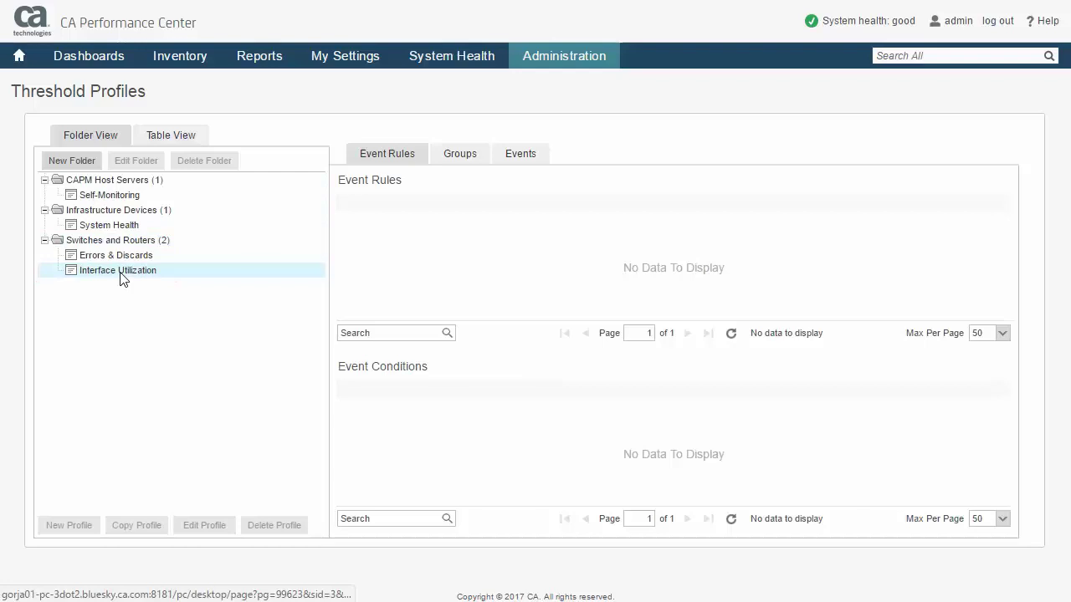
{"action": "left_click", "coordinate": [120, 276]}
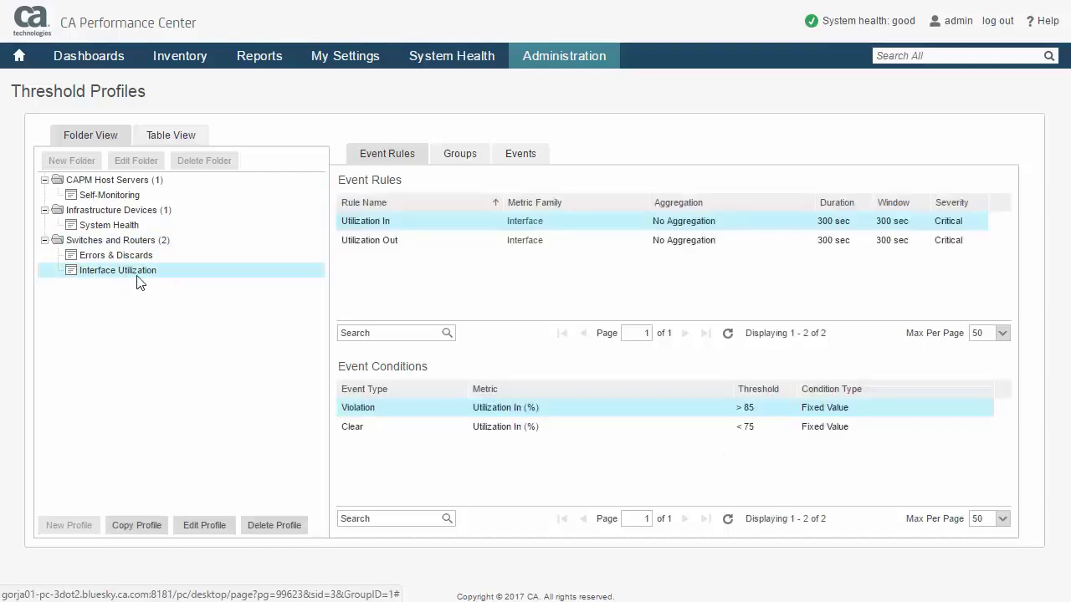
{"action": "left_click", "coordinate": [464, 161]}
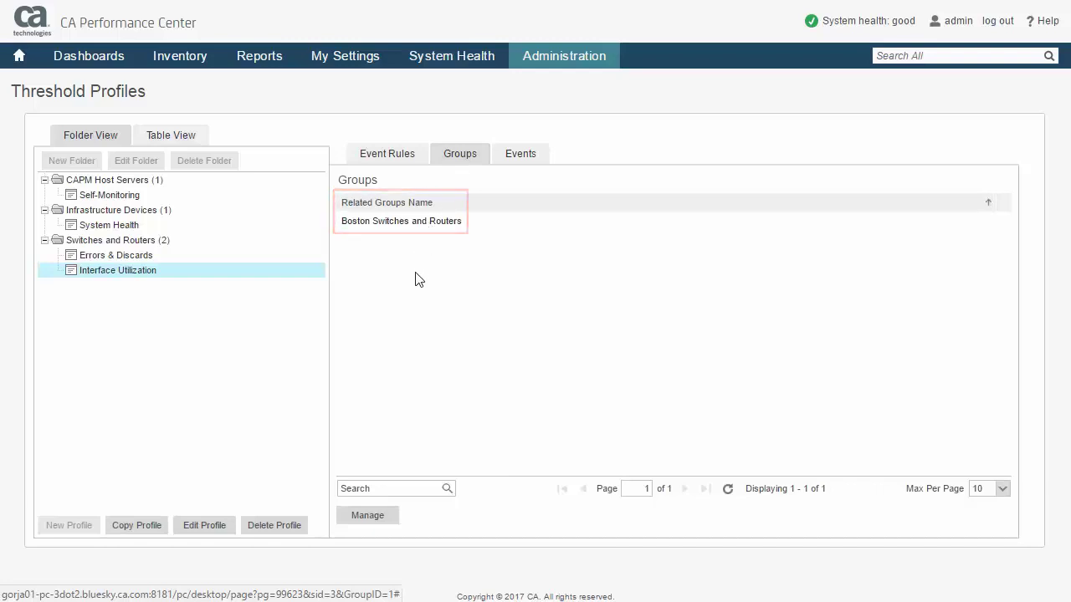
- Show the Errors & Discards groups and its related events over the last 24 hours
{"action": "left_click", "coordinate": [121, 254]}
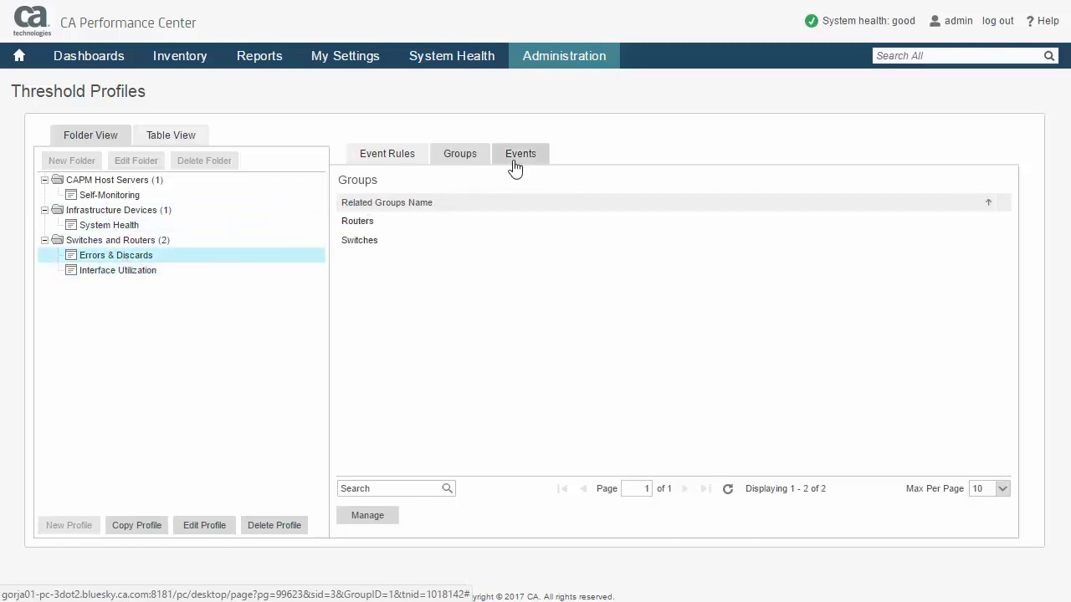
{"action": "left_click", "coordinate": [522, 157]}
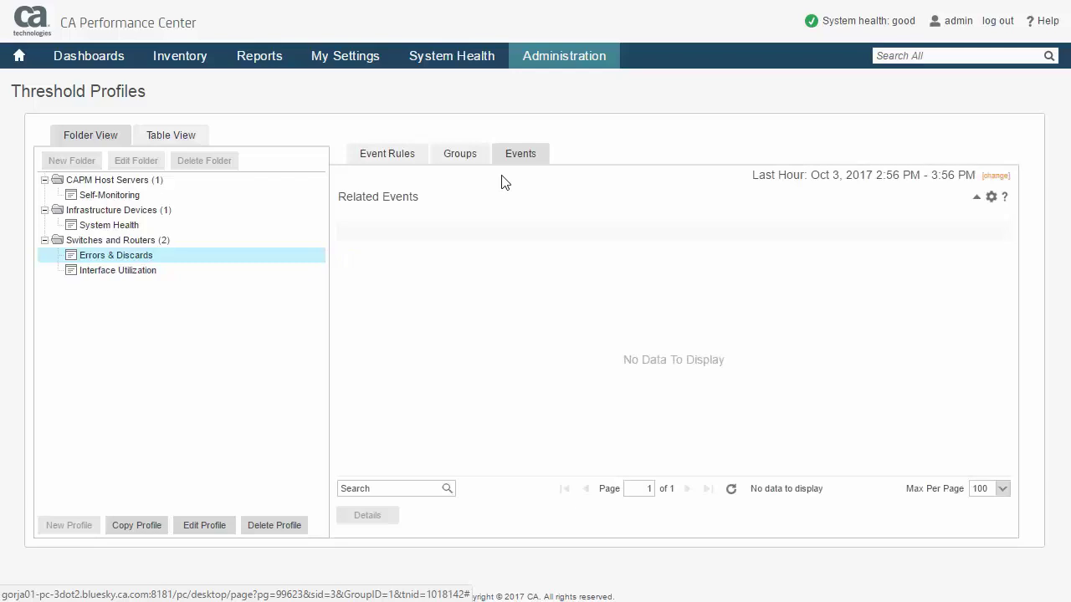
{"action": "left_click", "coordinate": [995, 177]}
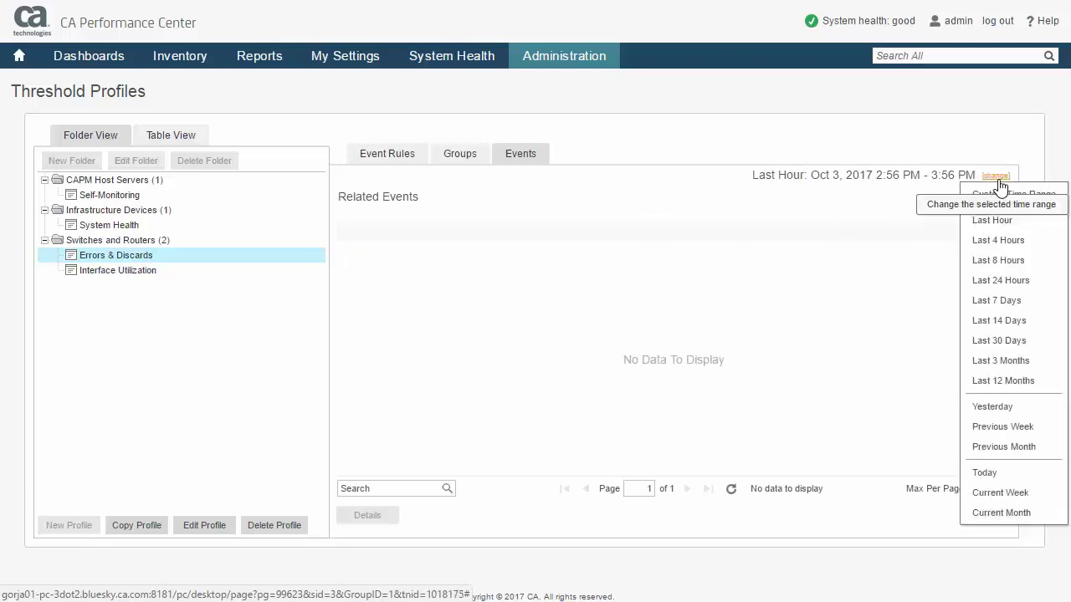
{"action": "left_click", "coordinate": [982, 281]}
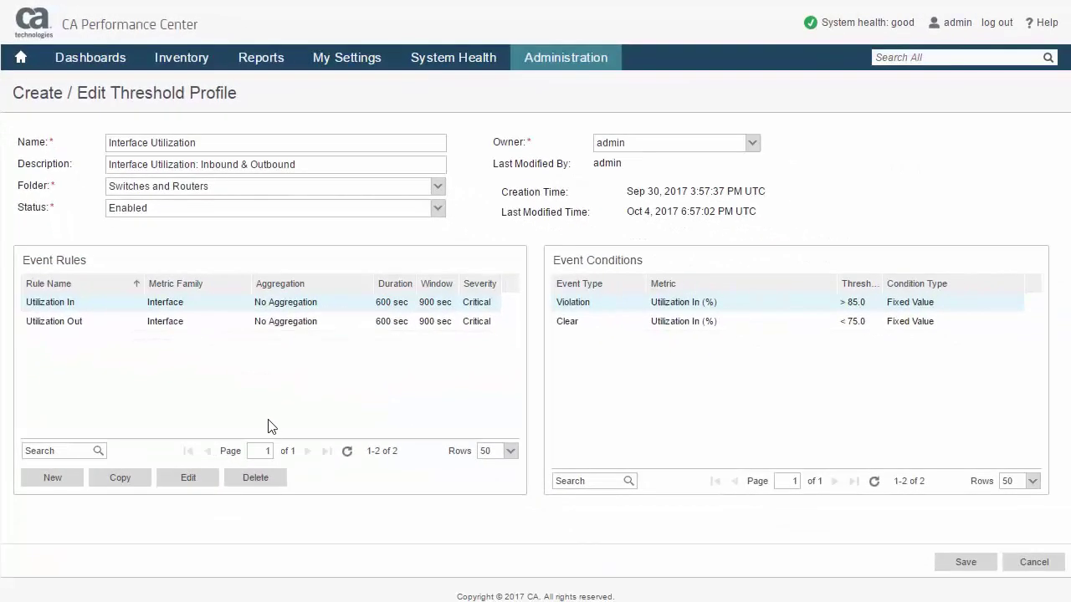
- Open the Interface Utilization profile's Utilization In rule for editing
{"action": "left_click", "coordinate": [190, 481]}
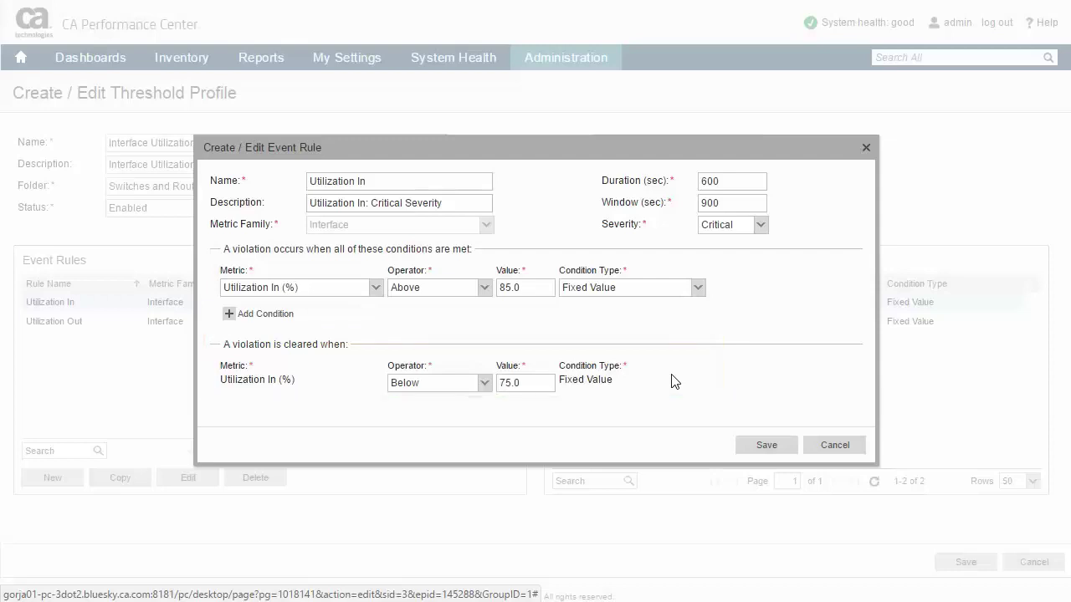
- Add a second violation condition to Utilization In and view its condition type choices
{"action": "left_click", "coordinate": [229, 316]}
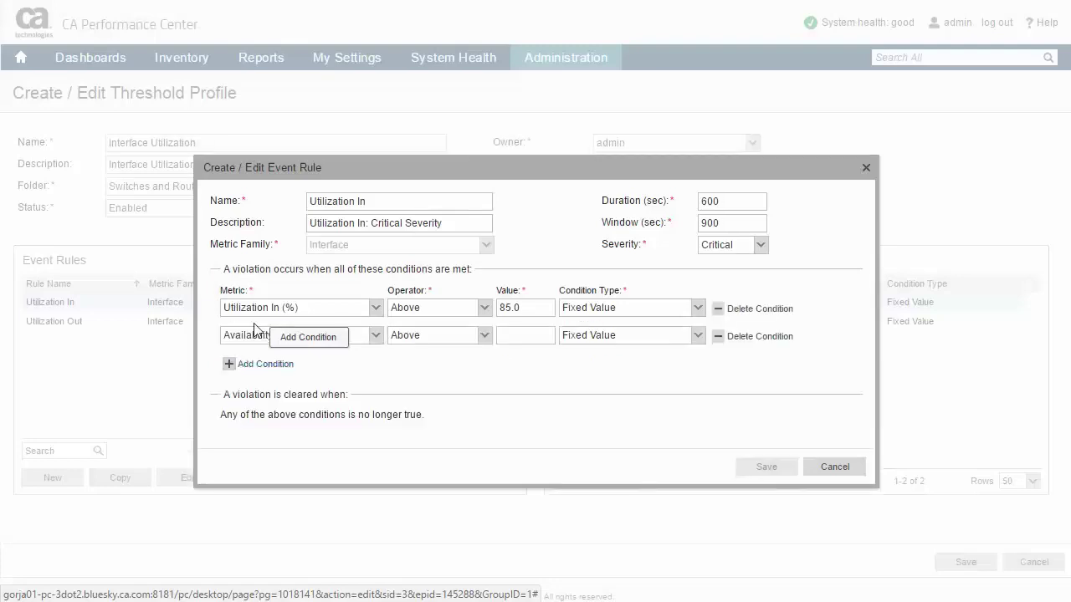
{"action": "left_click", "coordinate": [698, 335]}
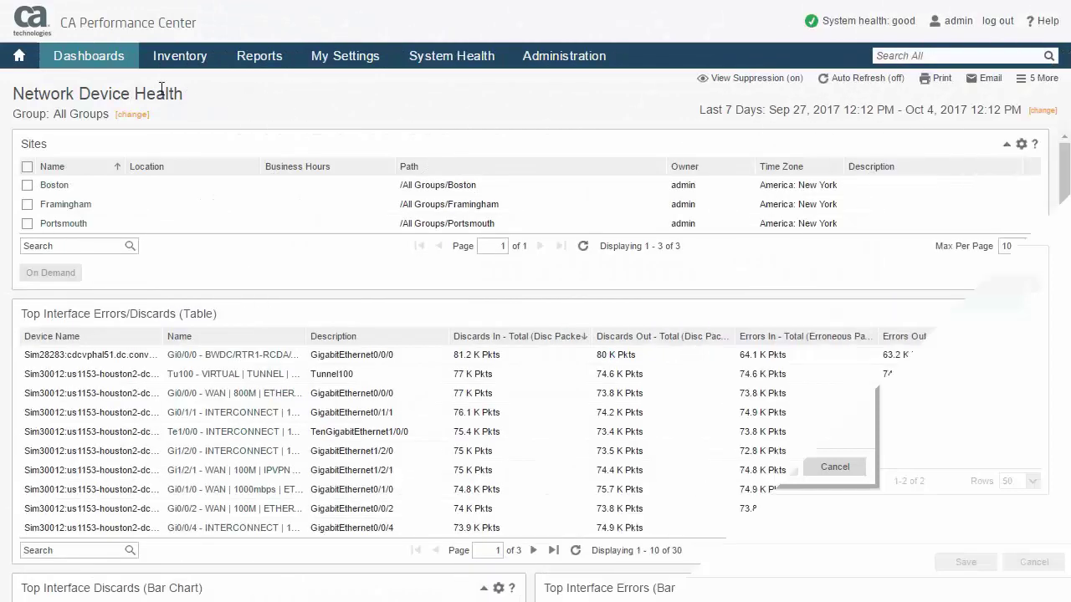
- Open the Events Display filtered to the Inventory > All Items > Routers group
{"action": "mouse_move", "coordinate": [101, 65]}
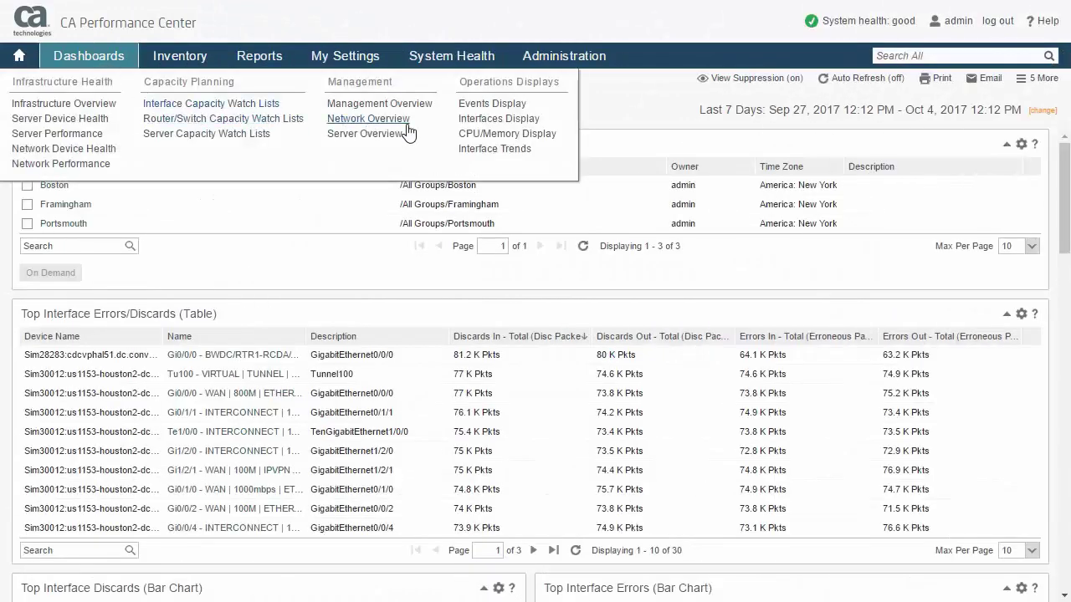
{"action": "left_click", "coordinate": [483, 109]}
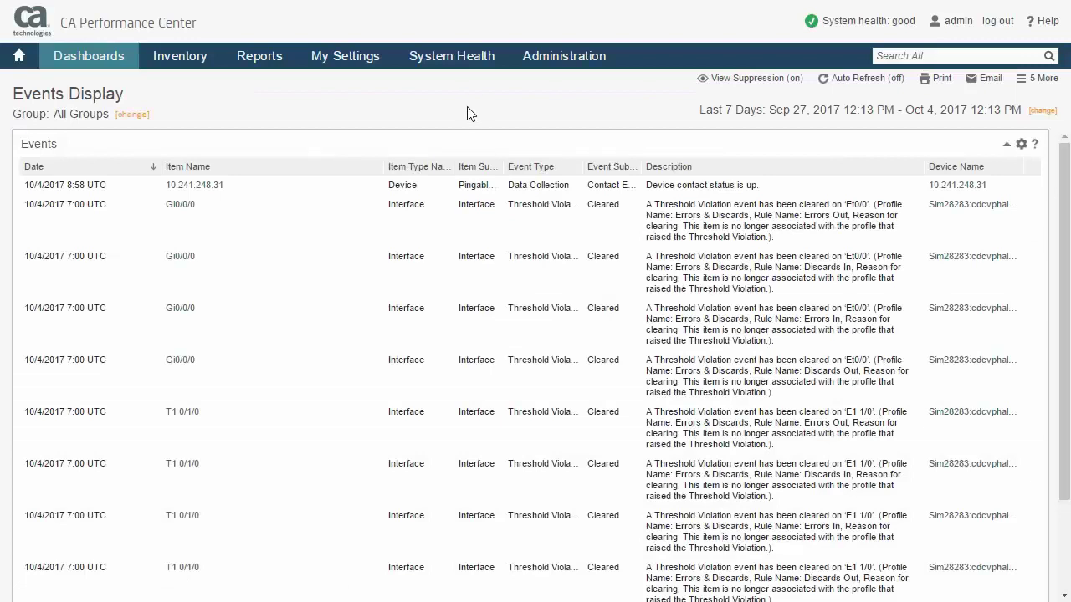
{"action": "left_click", "coordinate": [130, 114]}
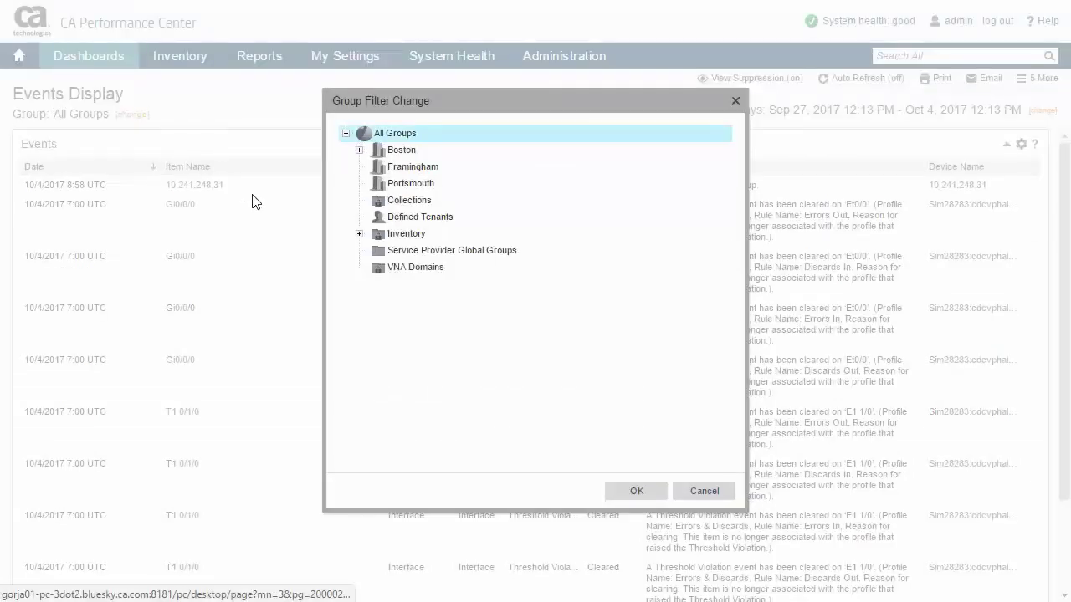
{"action": "left_click", "coordinate": [360, 235]}
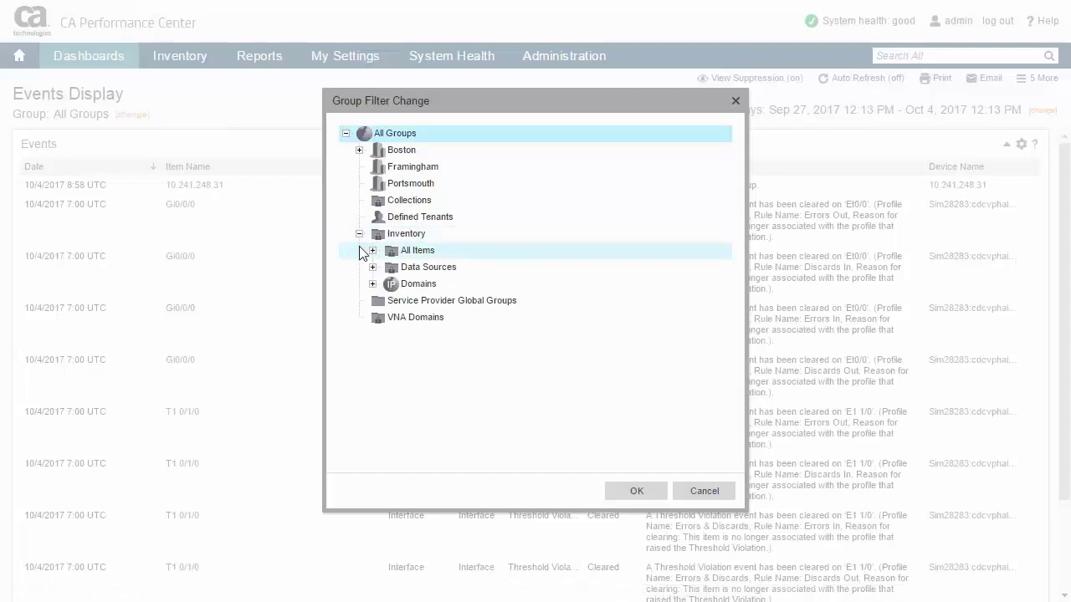
{"action": "left_click", "coordinate": [372, 251]}
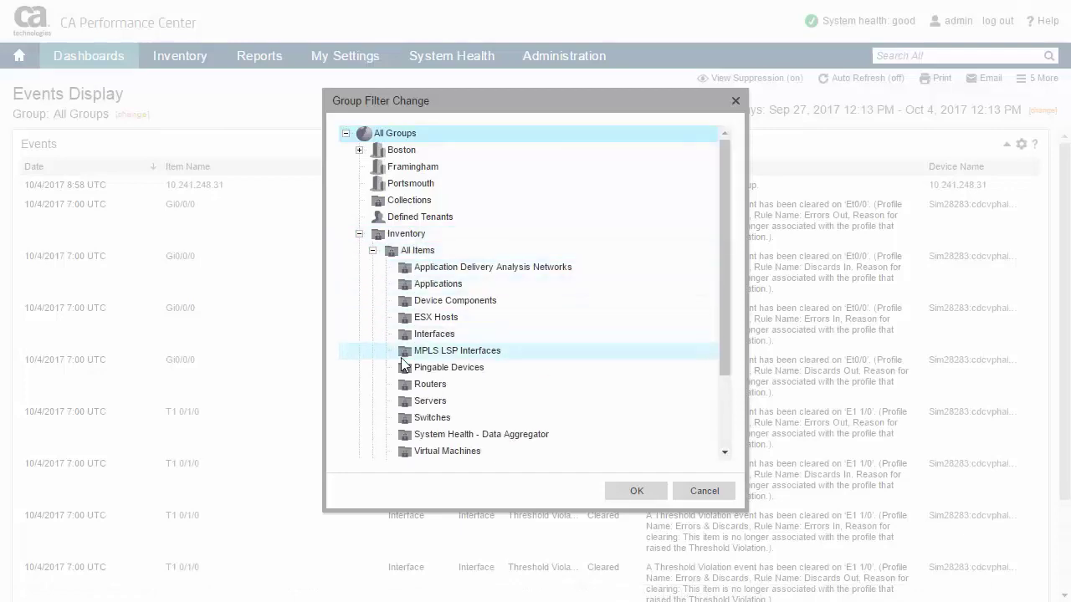
{"action": "left_click", "coordinate": [424, 384]}
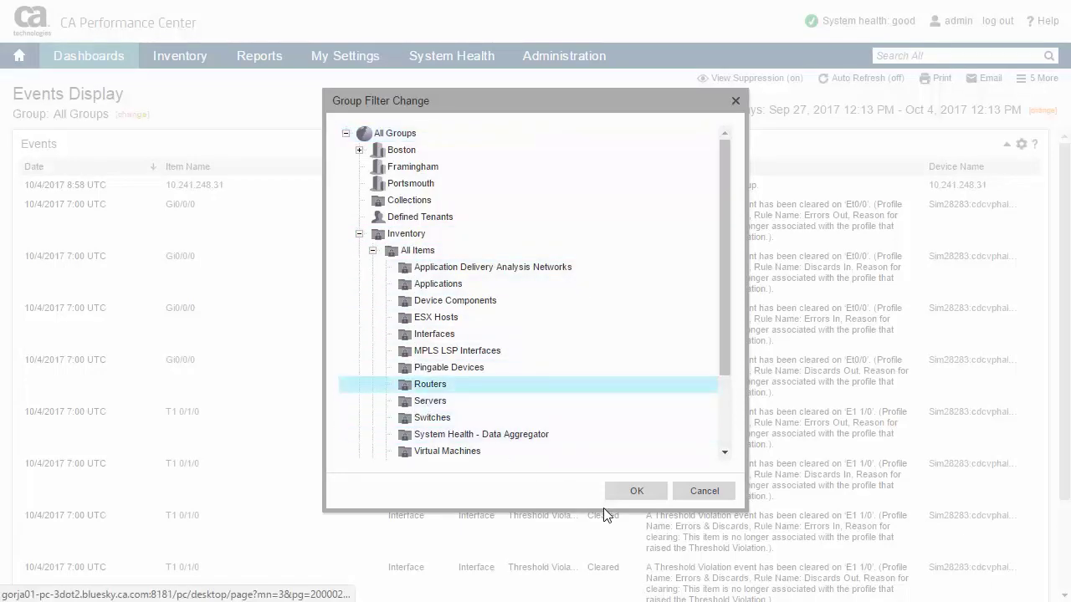
{"action": "left_click", "coordinate": [638, 494]}
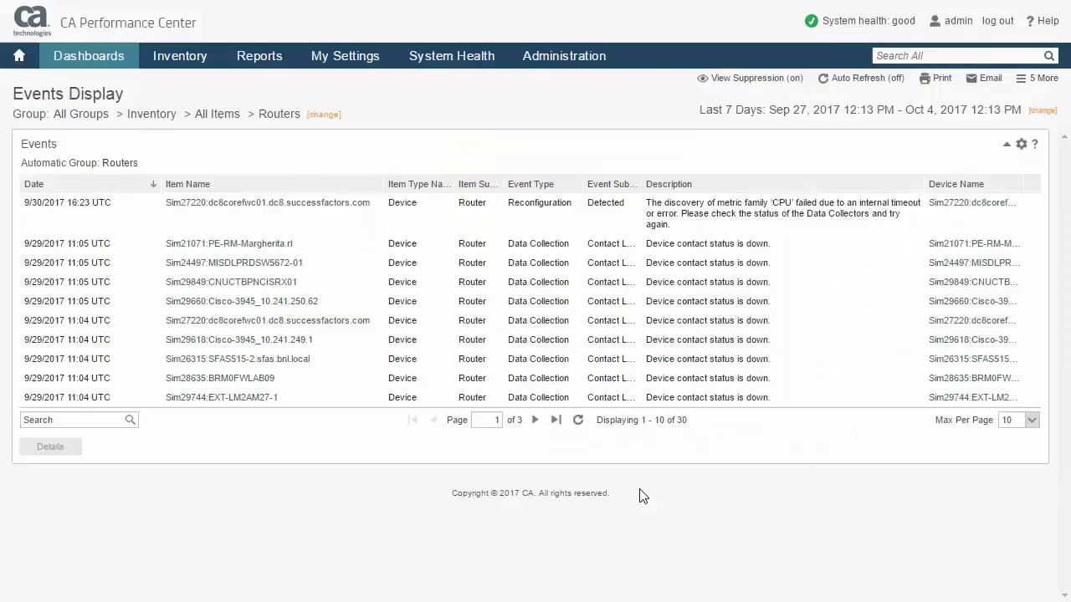
- Page forward to the third page of router events, 21–30 of 30
{"action": "left_click", "coordinate": [535, 420]}
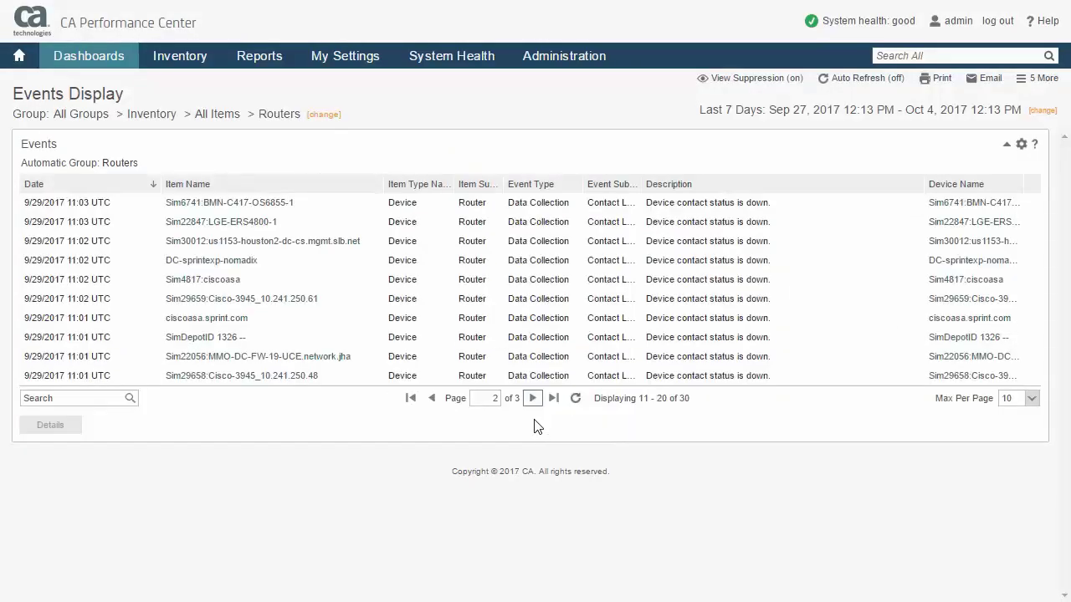
{"action": "left_click", "coordinate": [533, 400]}
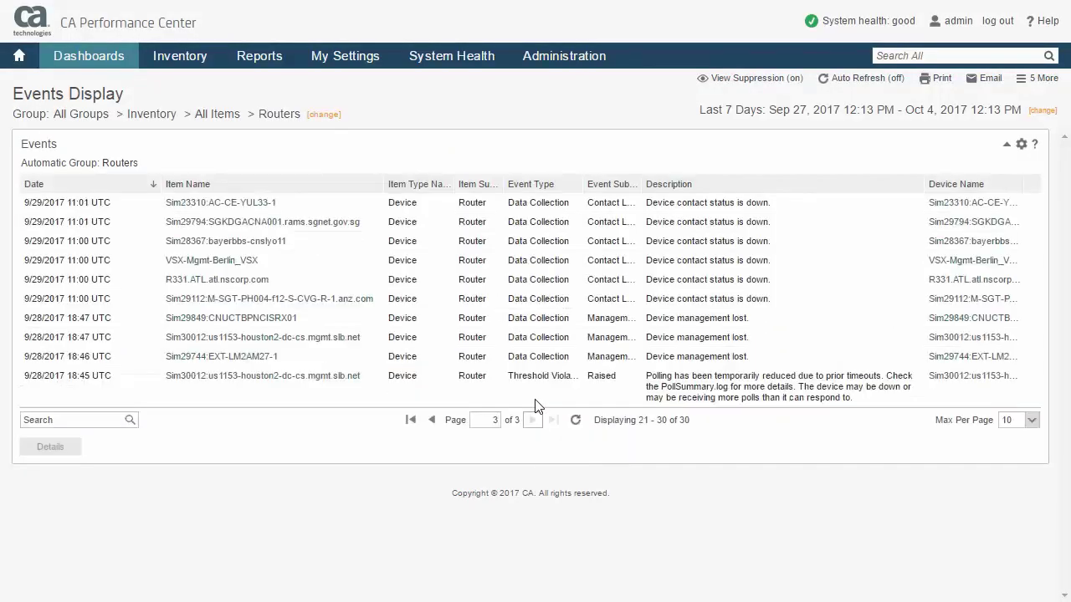
{"action": "mouse_move", "coordinate": [529, 62]}
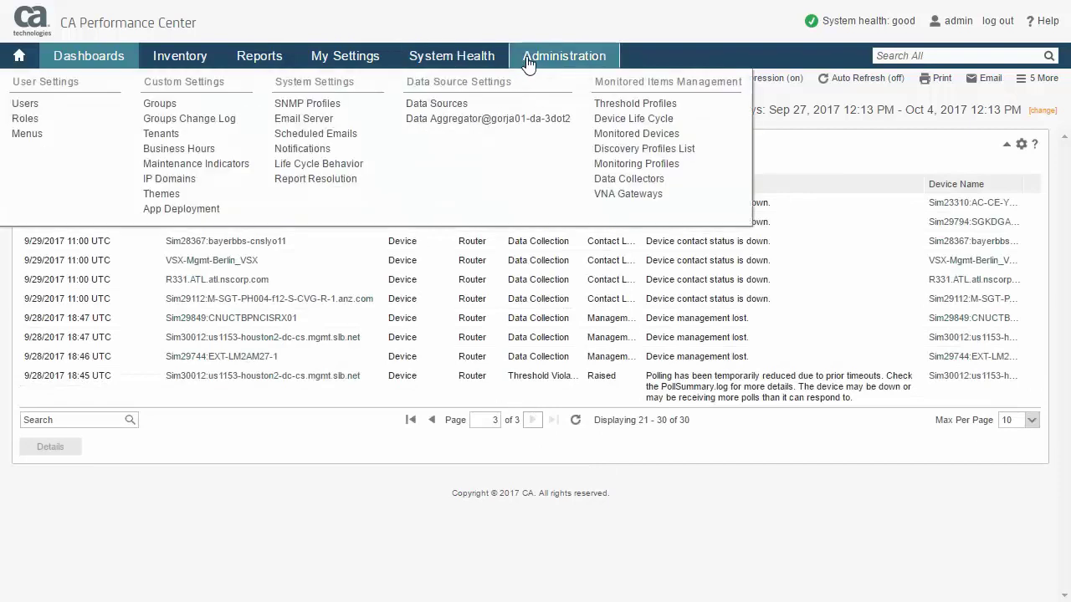
- Open the Interface Utilization notification for editing from the Notifications page
{"action": "left_click", "coordinate": [316, 155]}
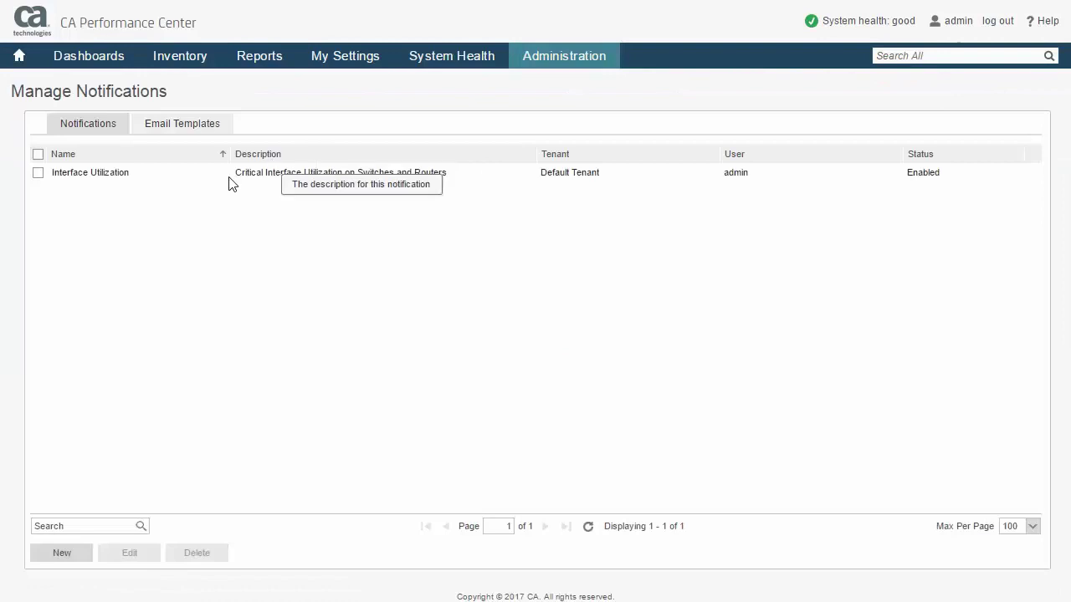
{"action": "left_click", "coordinate": [38, 174]}
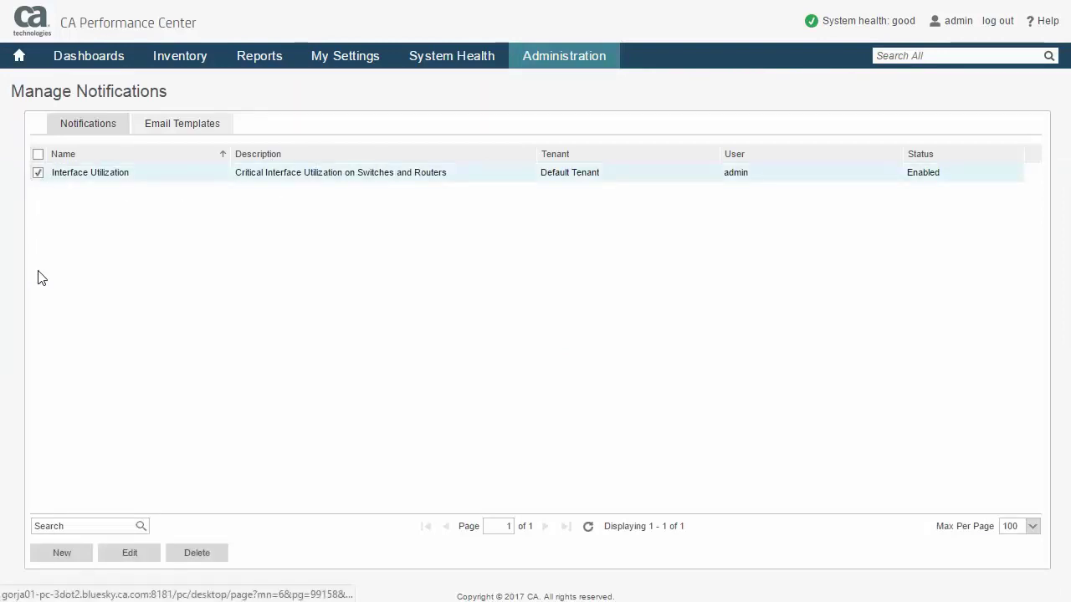
{"action": "left_click", "coordinate": [130, 558]}
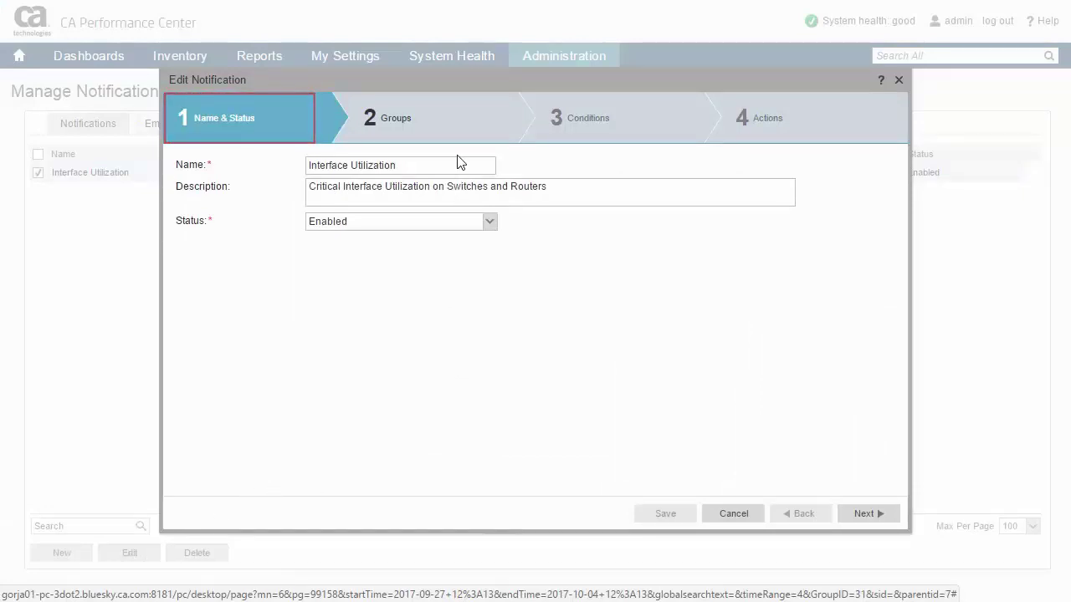
- Review the wizard's Groups, Conditions and Actions steps, ending back on Conditions
{"action": "left_click", "coordinate": [437, 117]}
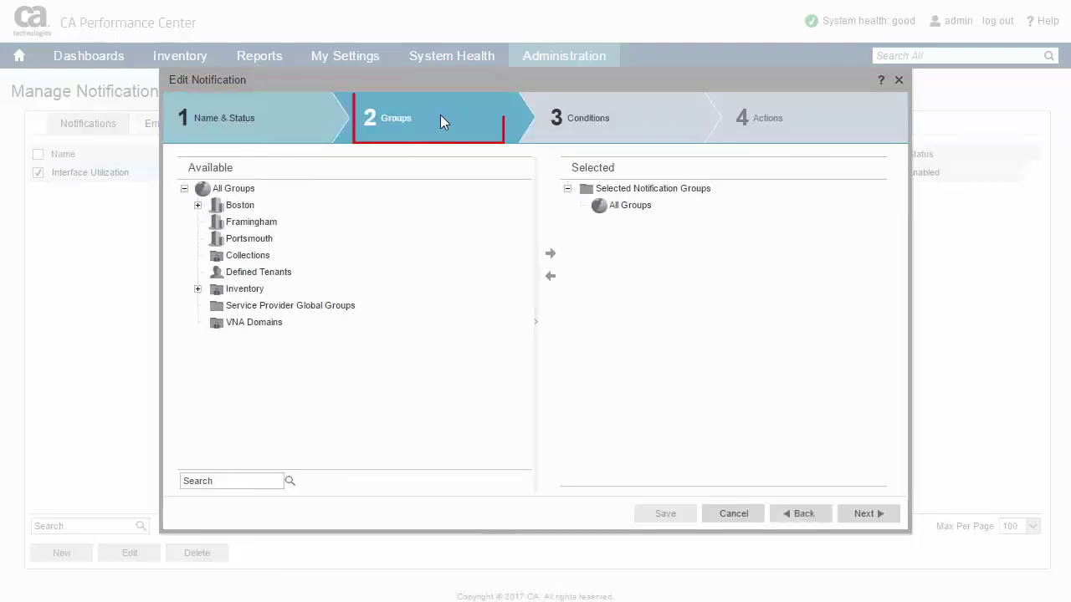
{"action": "left_click", "coordinate": [600, 118]}
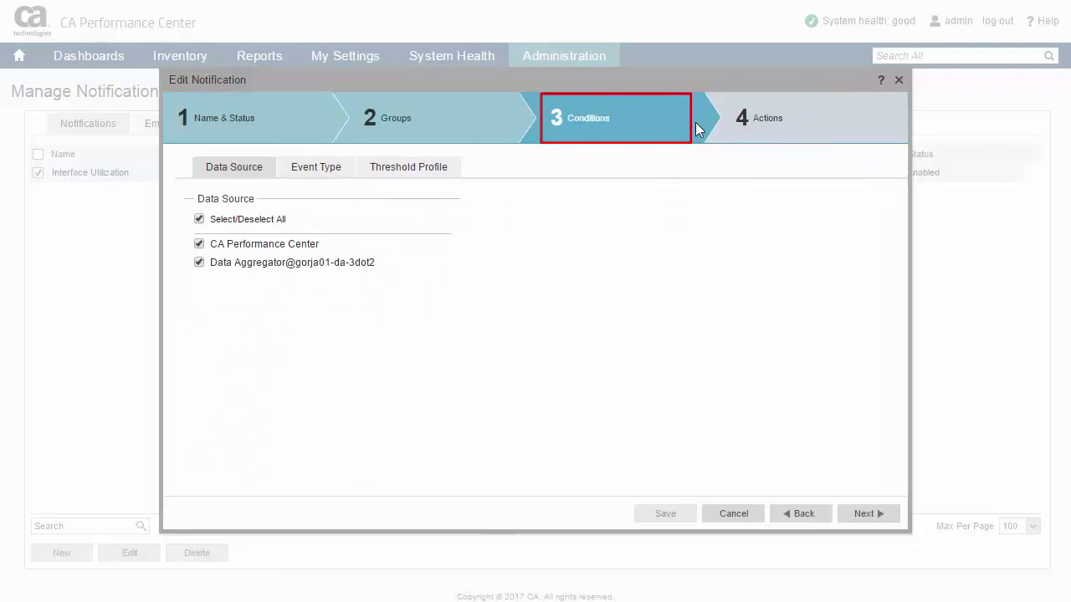
{"action": "left_click", "coordinate": [776, 124]}
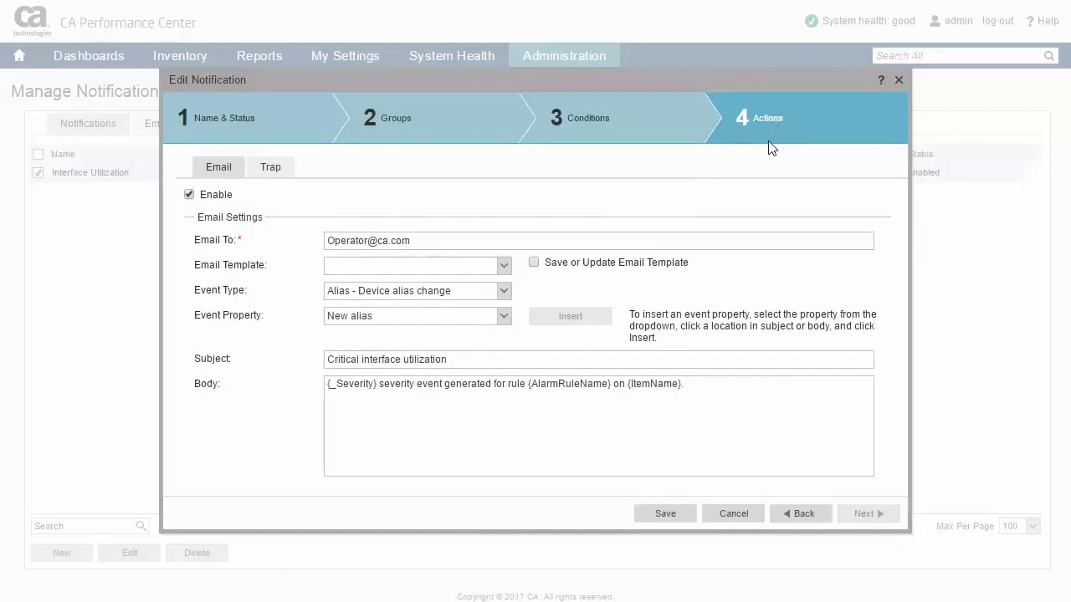
{"action": "left_click", "coordinate": [643, 123]}
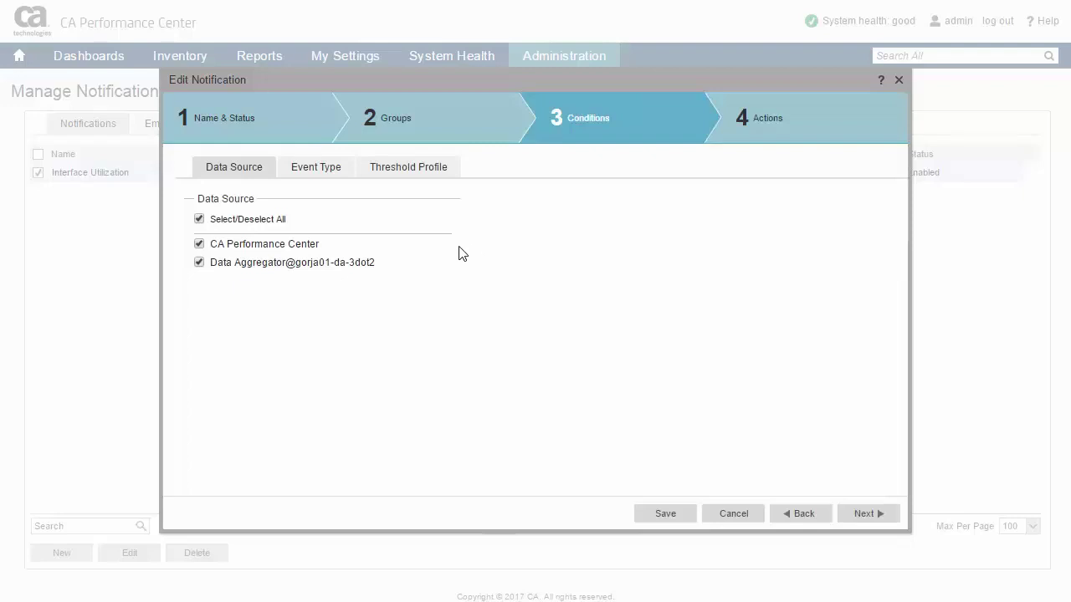
- Add the Switches and Routers 'Interface Utilization' threshold profile to the notification's conditions, then move to Actions
{"action": "left_click", "coordinate": [316, 172]}
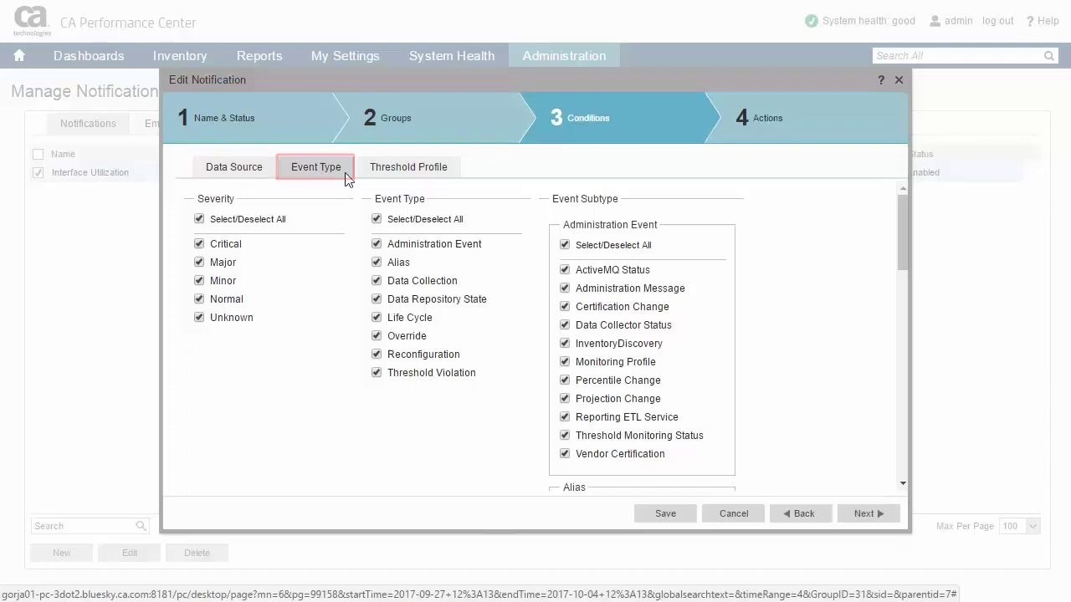
{"action": "left_click", "coordinate": [398, 172]}
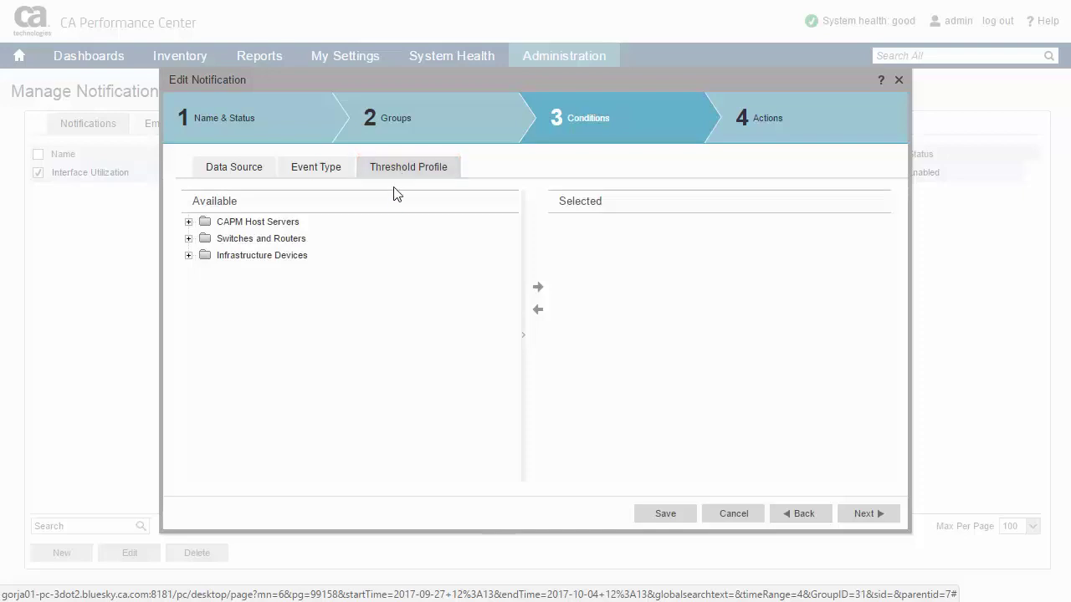
{"action": "left_click", "coordinate": [188, 240]}
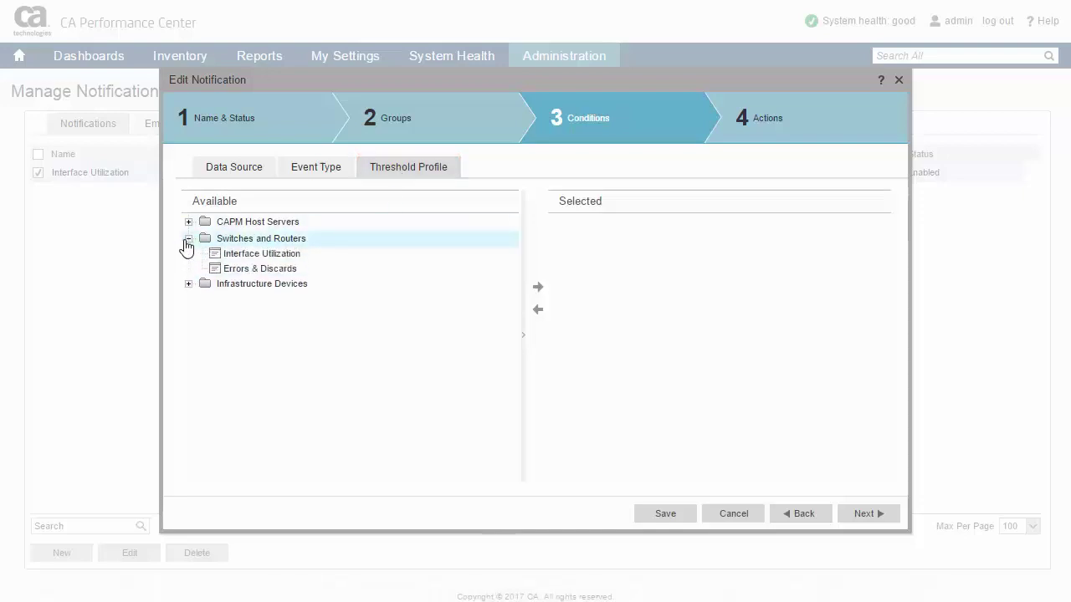
{"action": "left_click", "coordinate": [243, 257]}
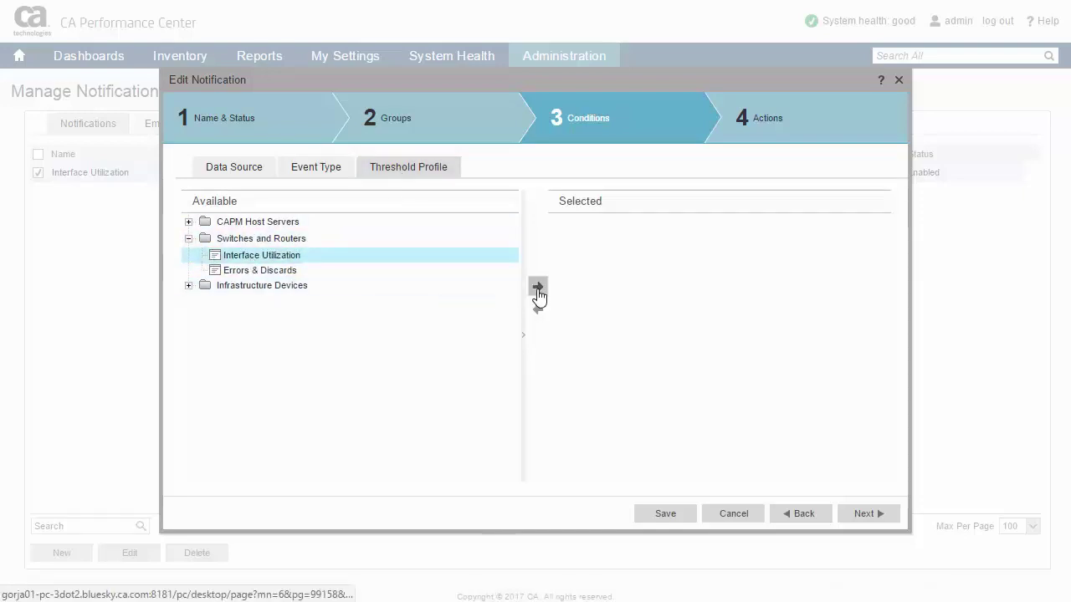
{"action": "left_click", "coordinate": [537, 287]}
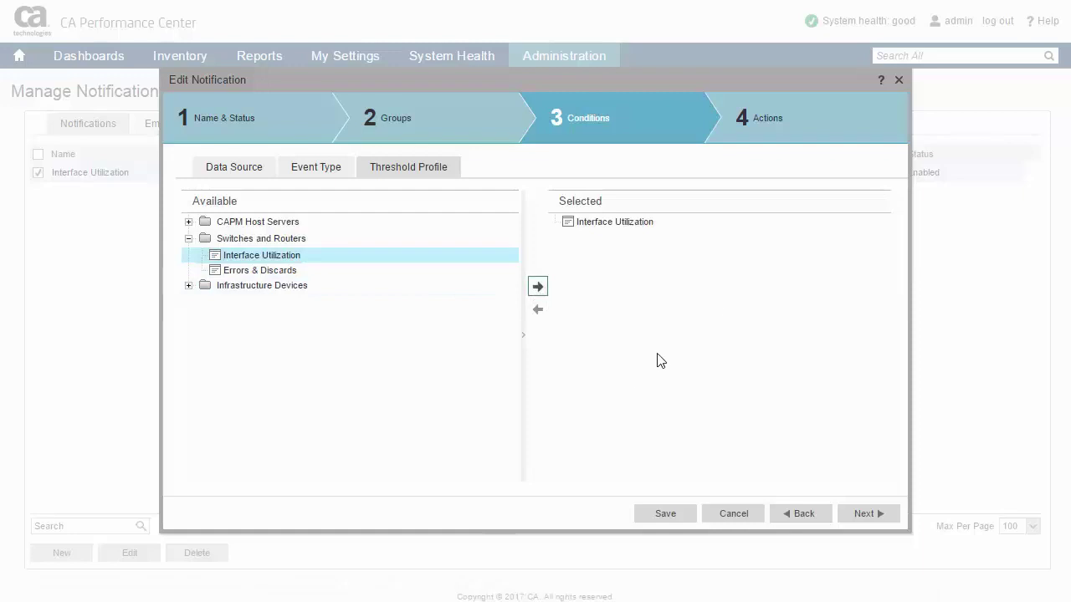
{"action": "left_click", "coordinate": [804, 126]}
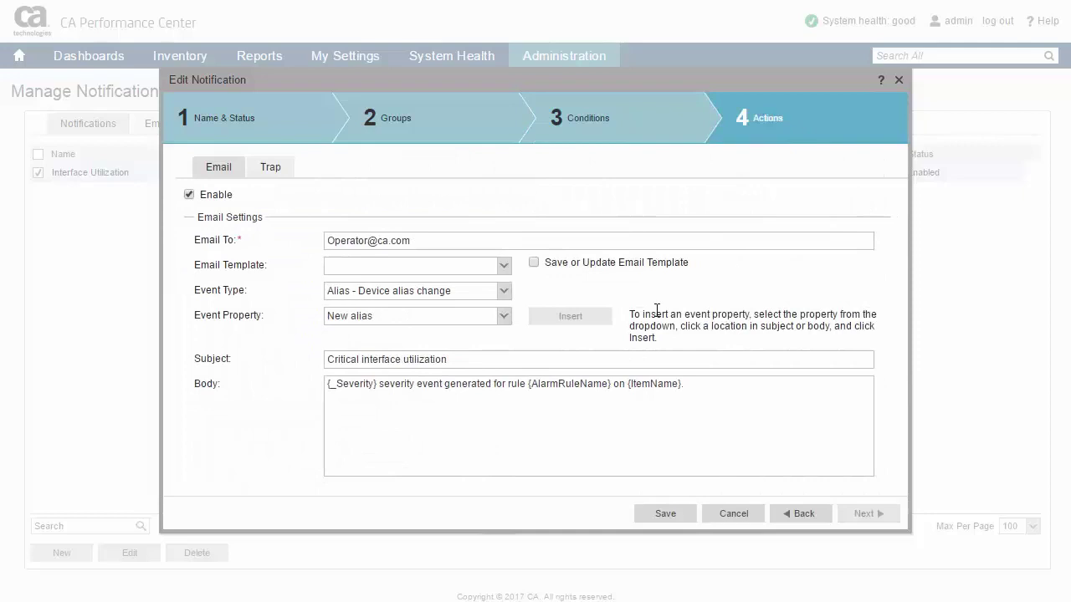
- Set the email Event Type to 'Threshold Violation - Raised' and position the cursor at the subject's end
{"action": "left_click", "coordinate": [504, 290]}
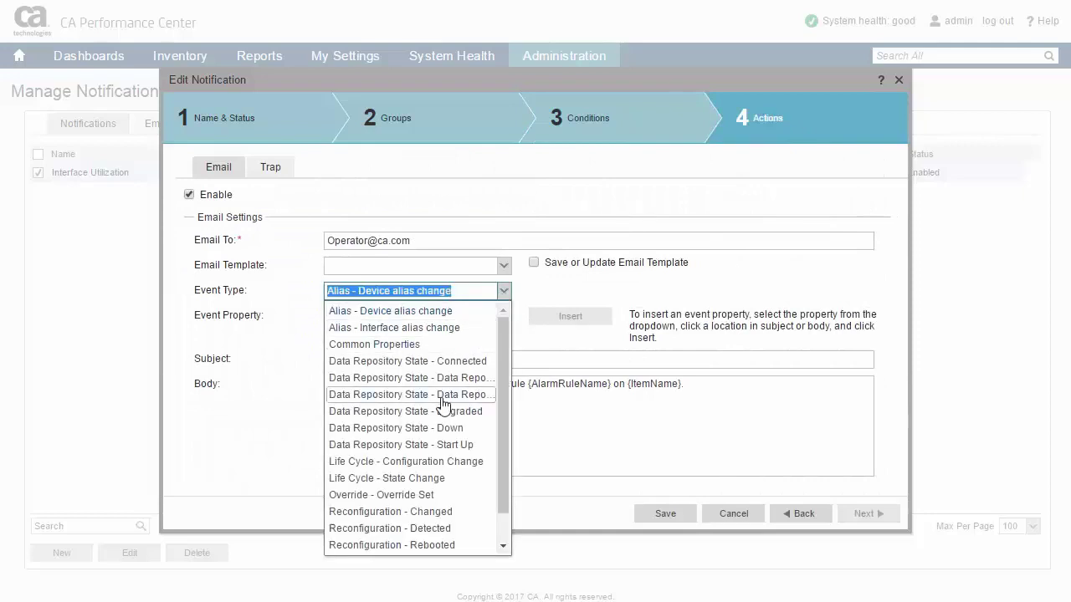
{"action": "left_click_drag", "start_coordinate": [503, 447], "coordinate": [503, 483]}
{"action": "left_click", "coordinate": [449, 545]}
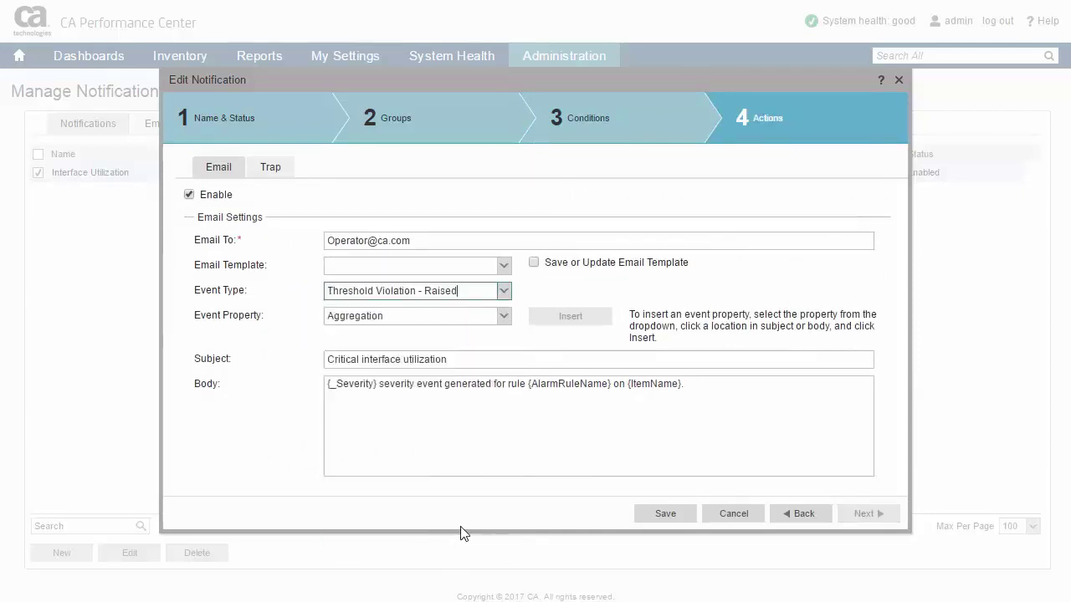
{"action": "left_click", "coordinate": [471, 359]}
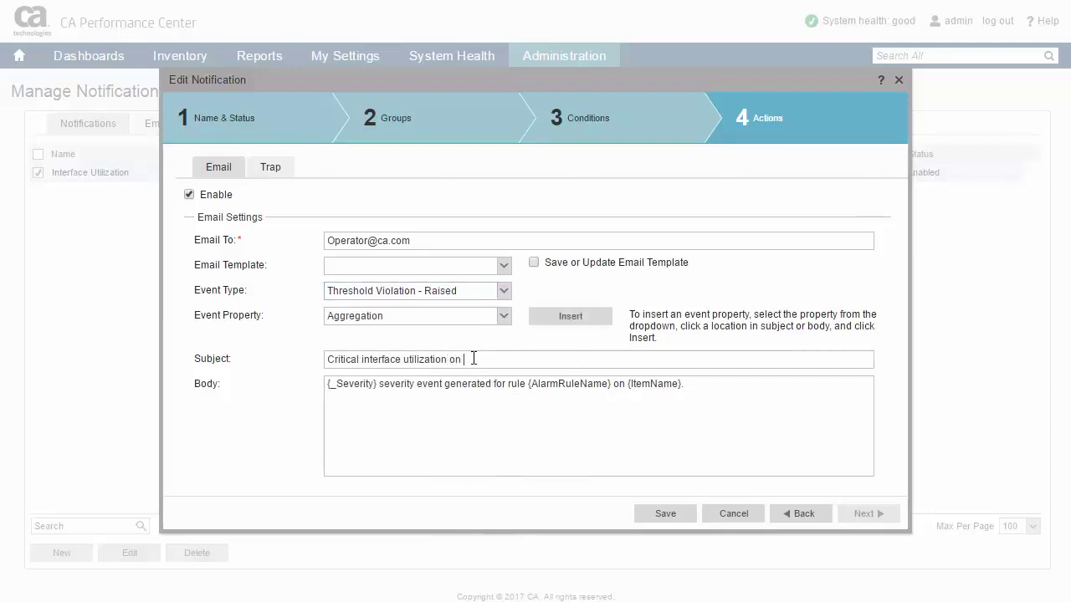